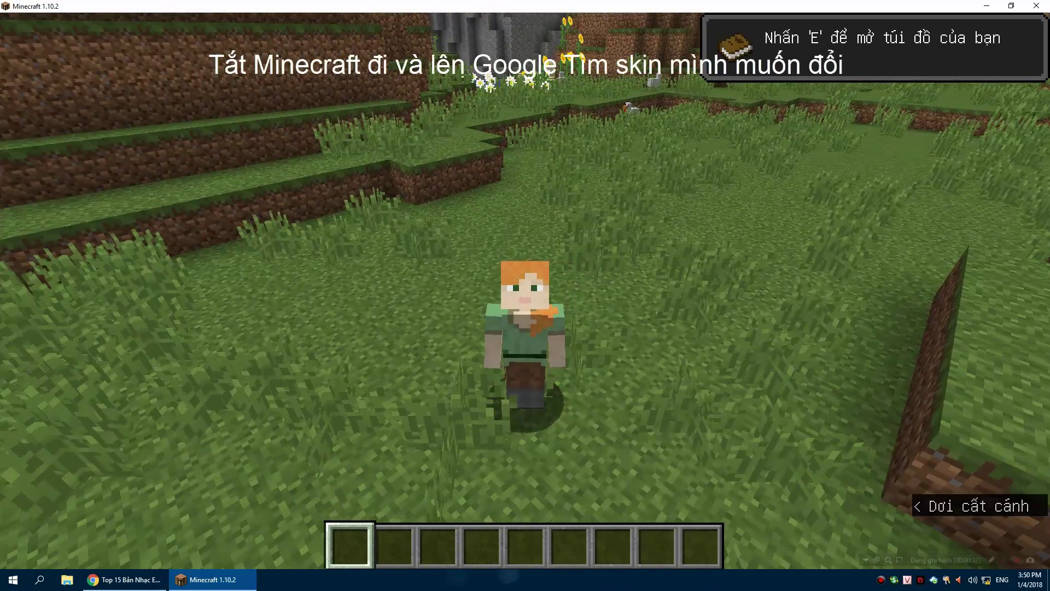
Step: Pause and close the Minecraft game, and switch to a new tab in Chrome
key("Escape")
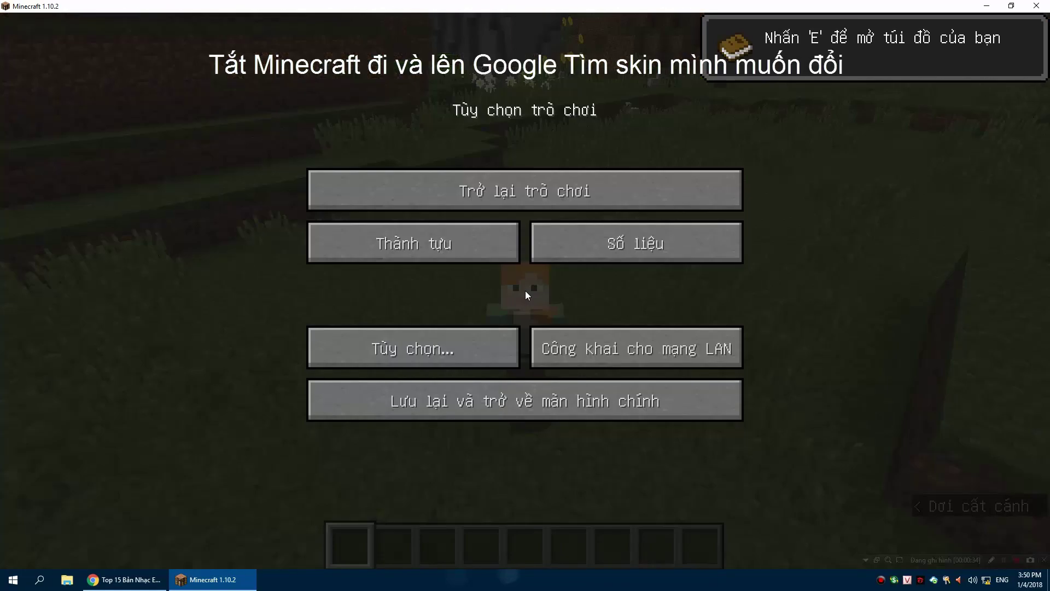
left_click(1036, 5)
left_click(230, 6)
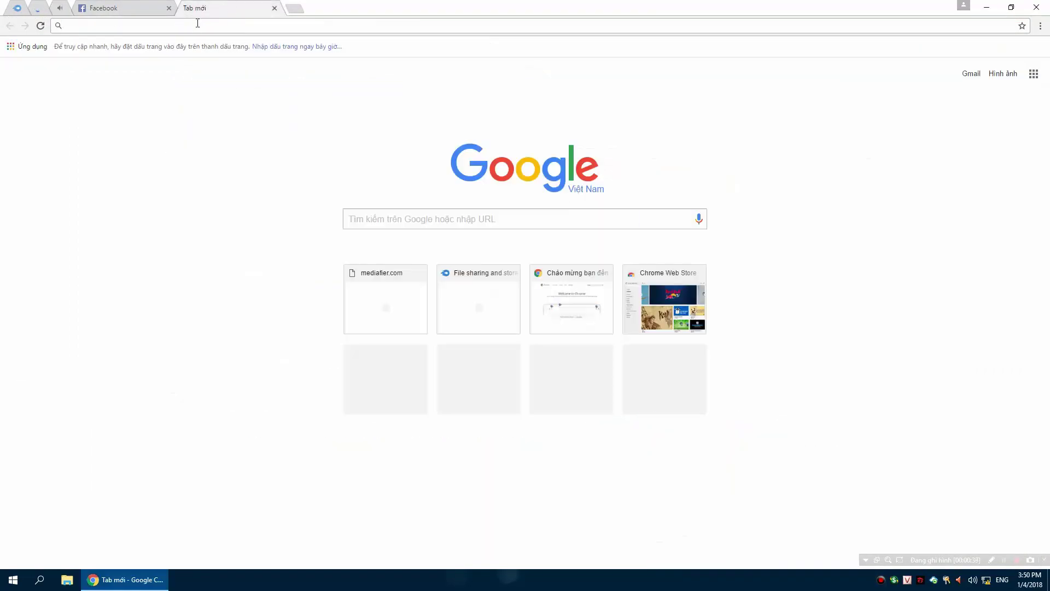
Step: Search Google for "skin minecraft" and show the image results
type("skin d")
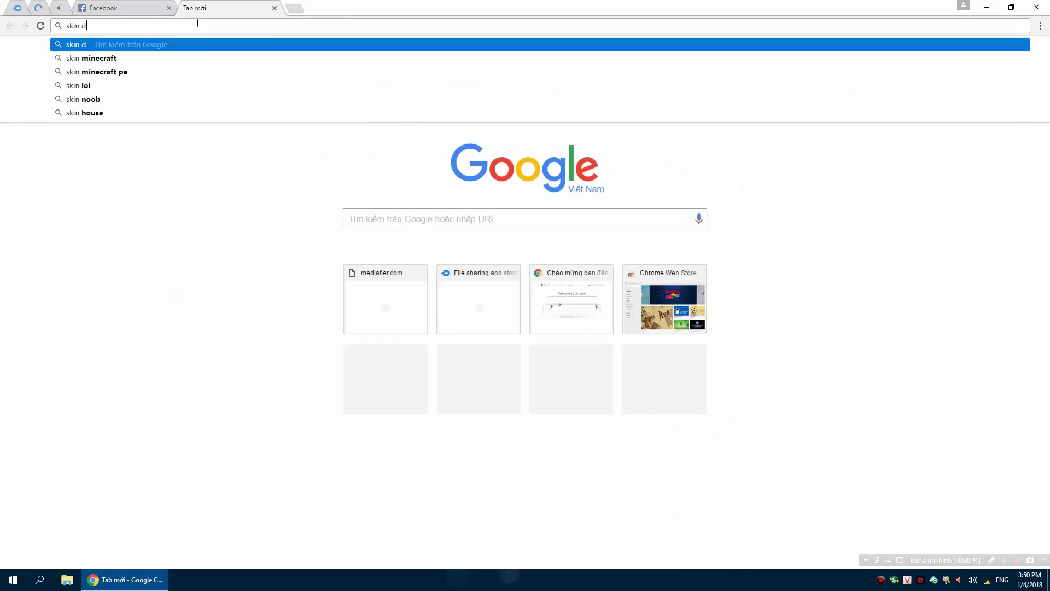
key("BackSpace")
type("minecraft")
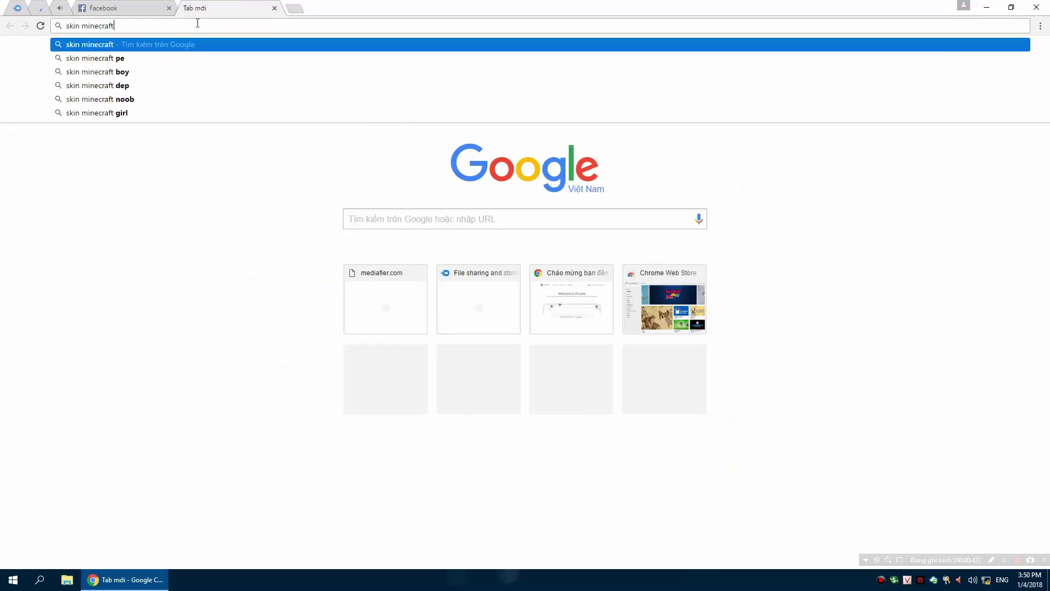
key("Return")
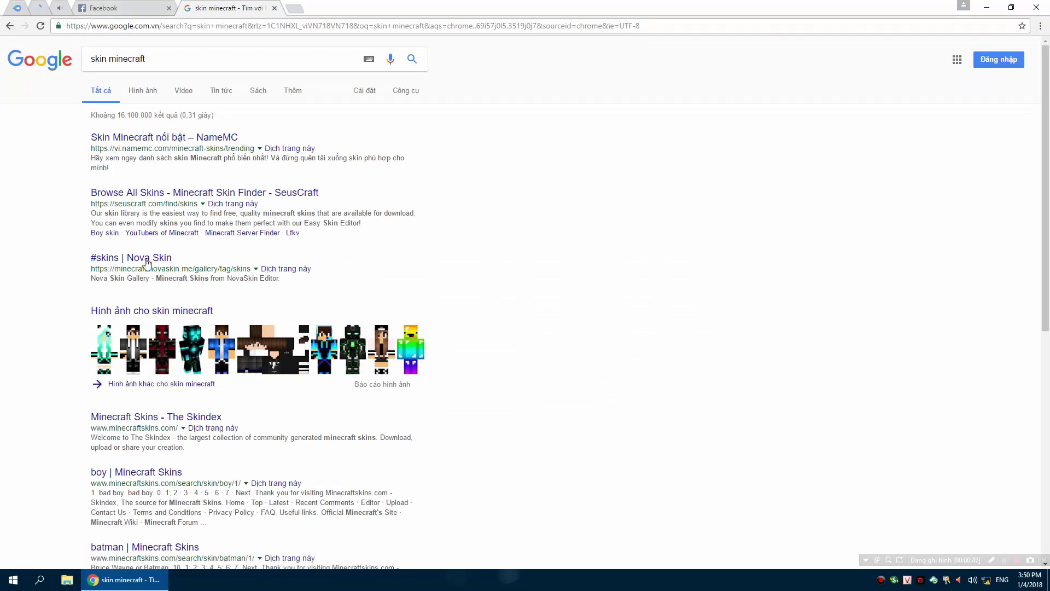
left_click(149, 313)
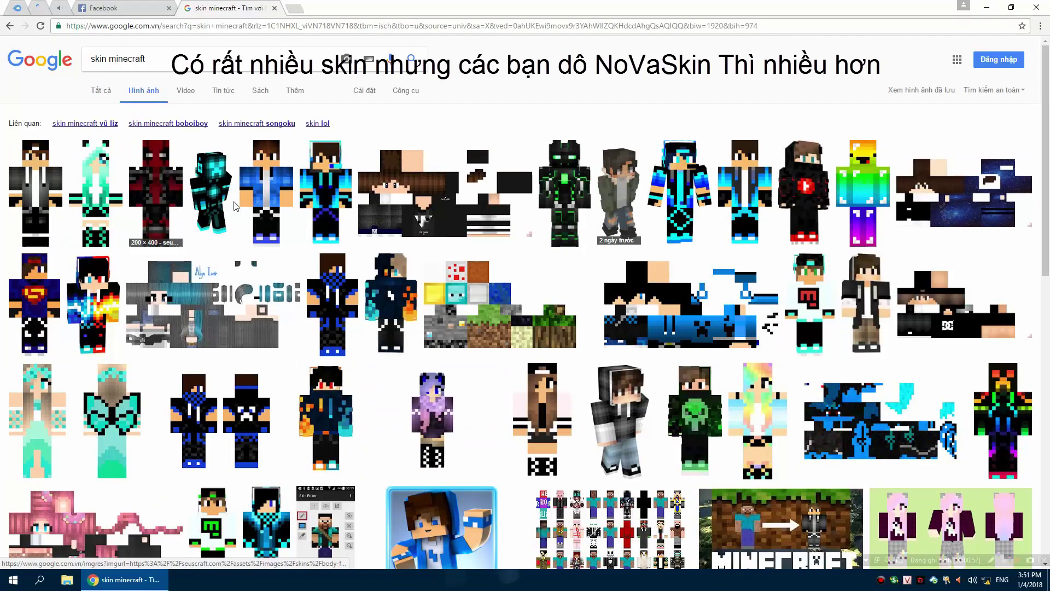
Step: Search Google for "novaskin" and open the Nova Skin - Minecraft Skin Editor site from the web results
left_click(207, 57)
type("no")
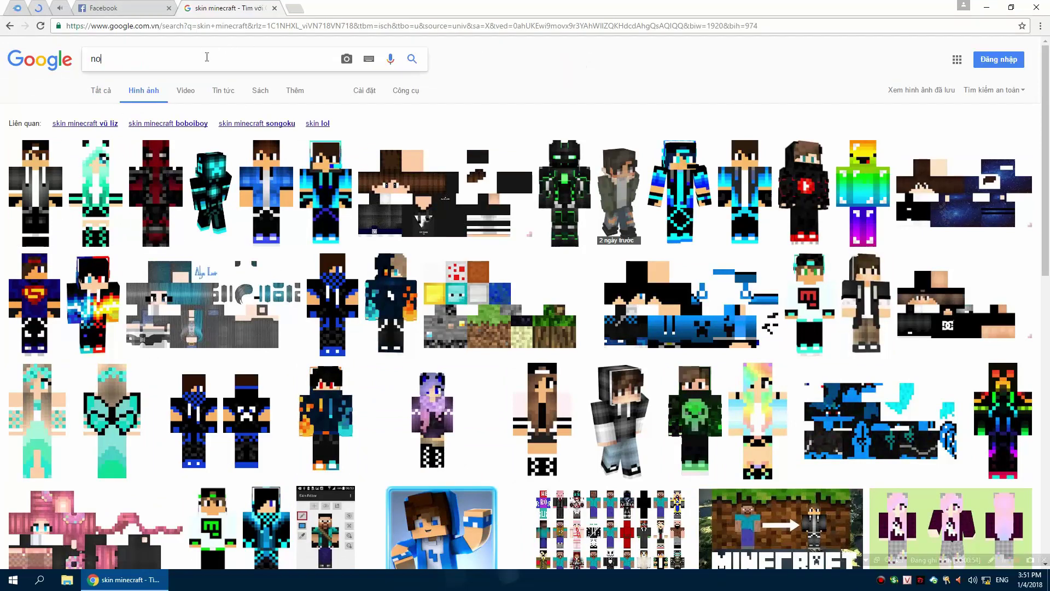
type("vaskin")
key("Return")
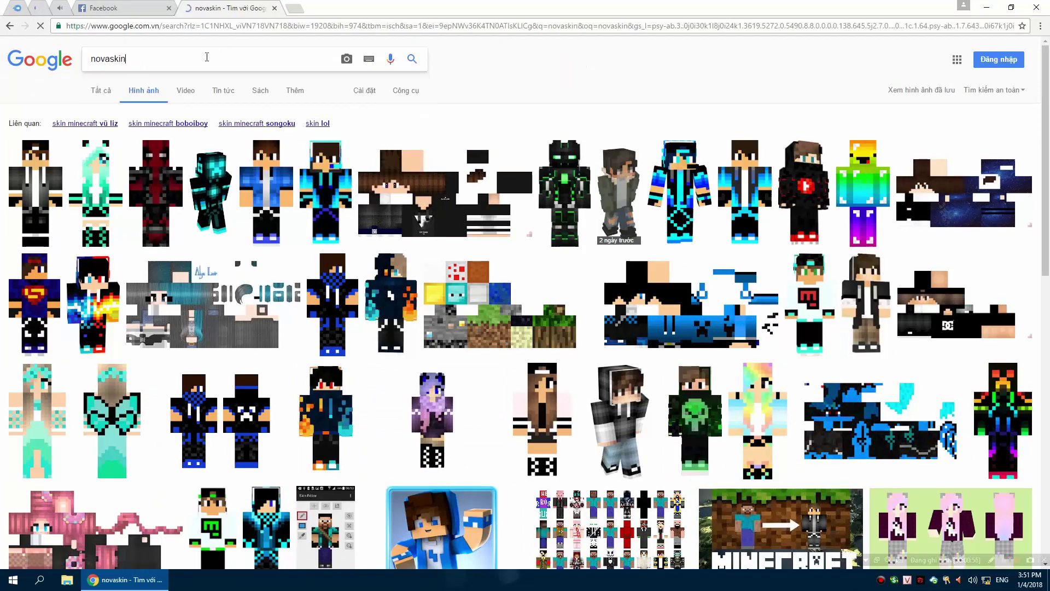
left_click(102, 89)
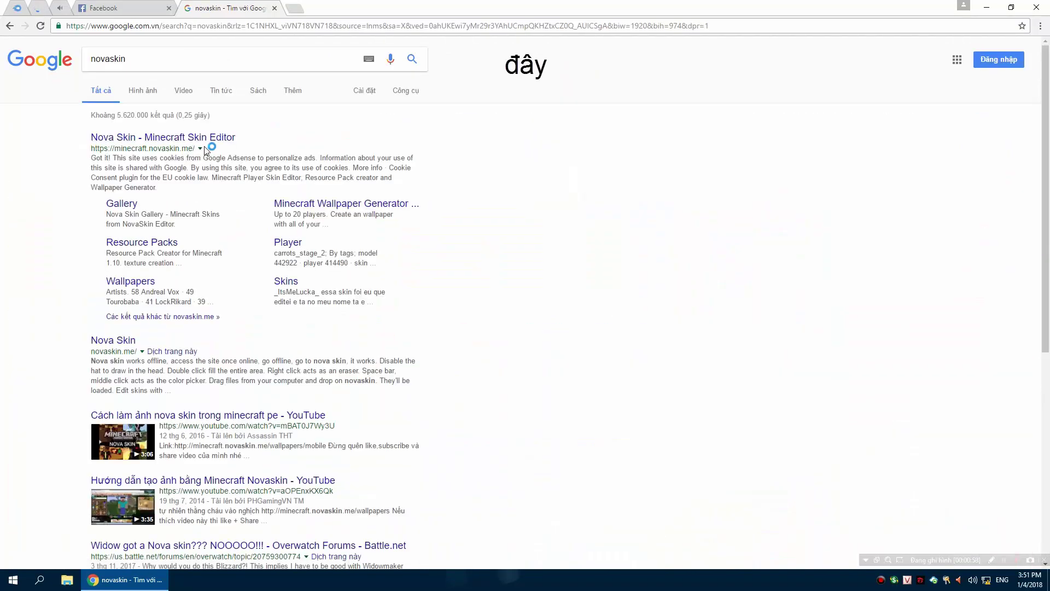
left_click(211, 138)
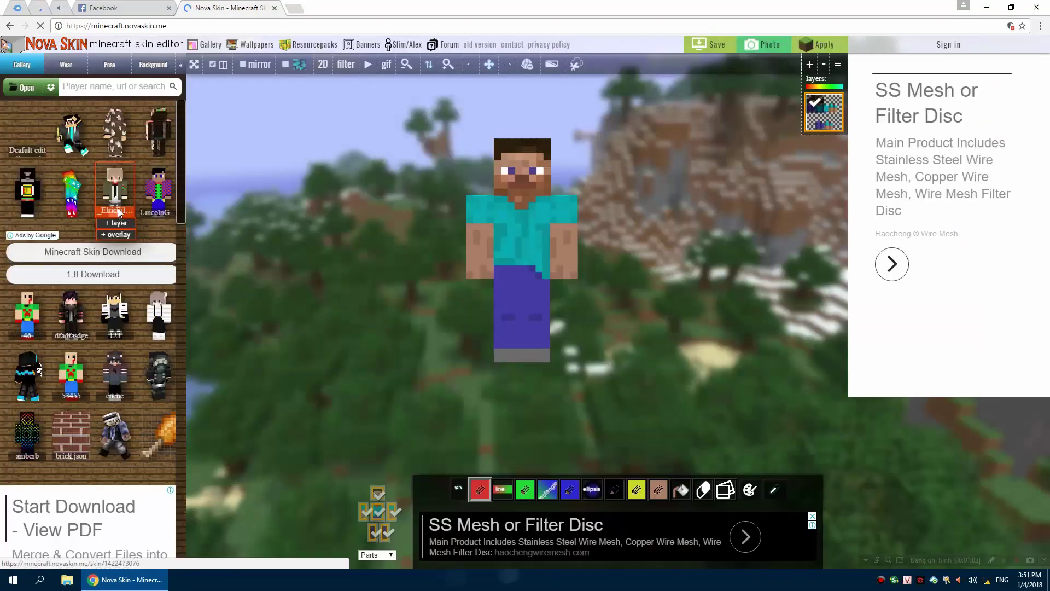
Step: Load the bald character with the green creeper shirt from the gallery and save the skin in Nova Skin
left_click(27, 315)
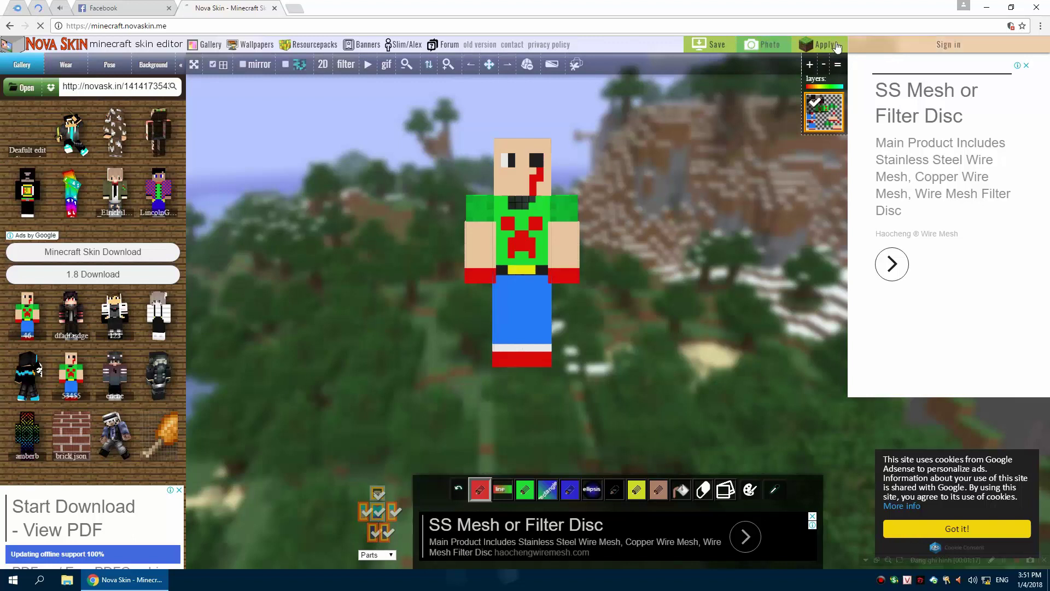
left_click(711, 45)
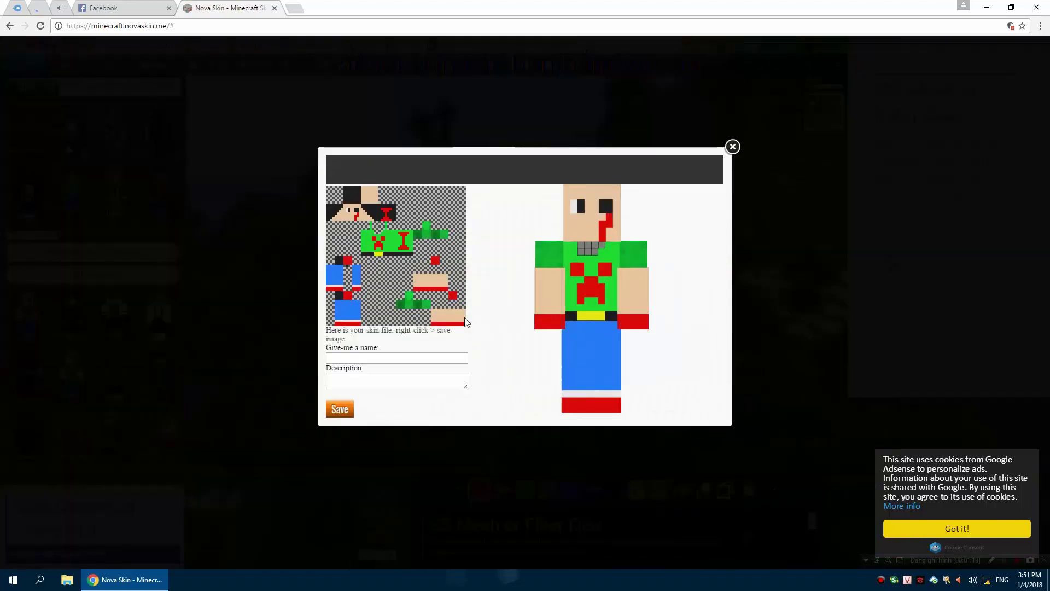
left_click(381, 381)
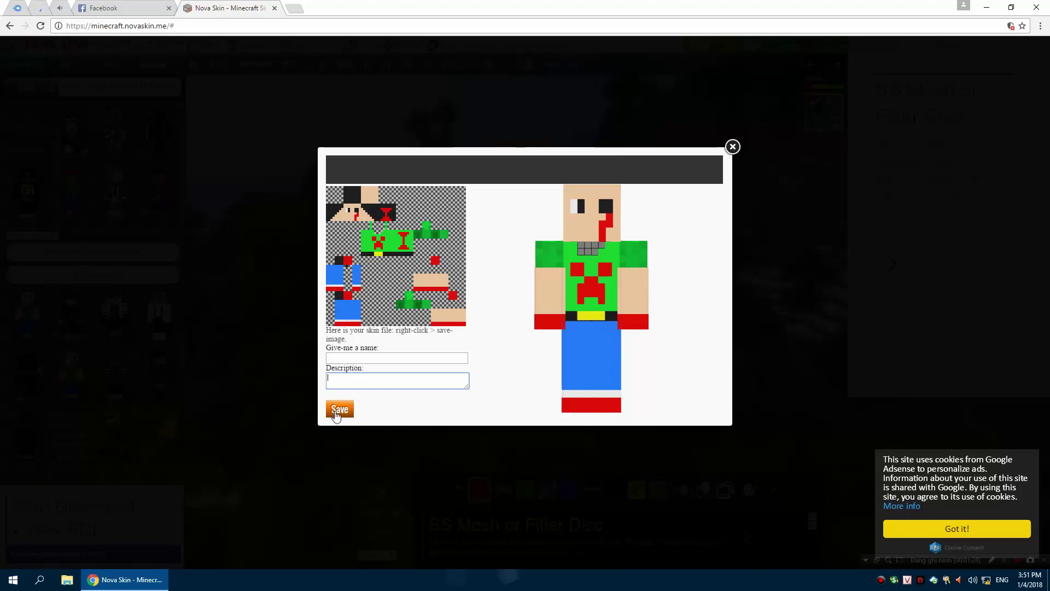
left_click(340, 411)
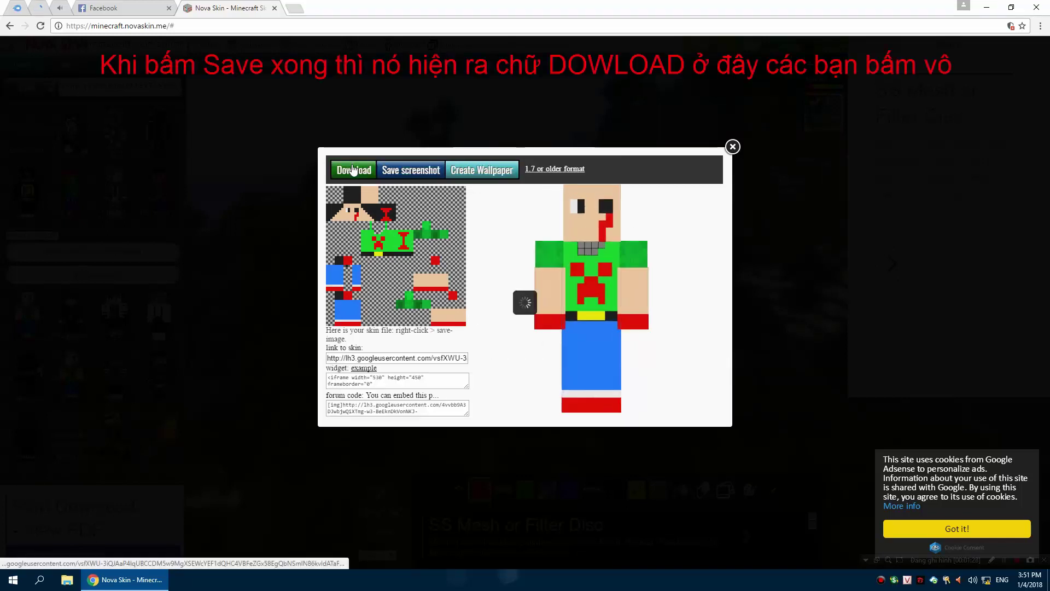
Step: Try to download the saved skin as a PNG image, and close the skin dialog
left_click(354, 170)
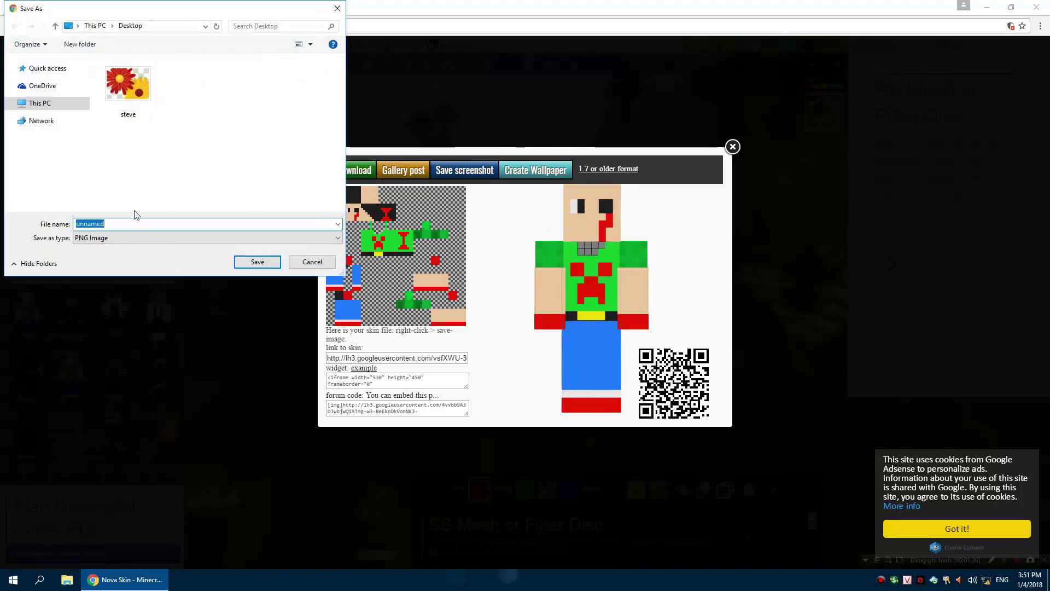
left_click(274, 263)
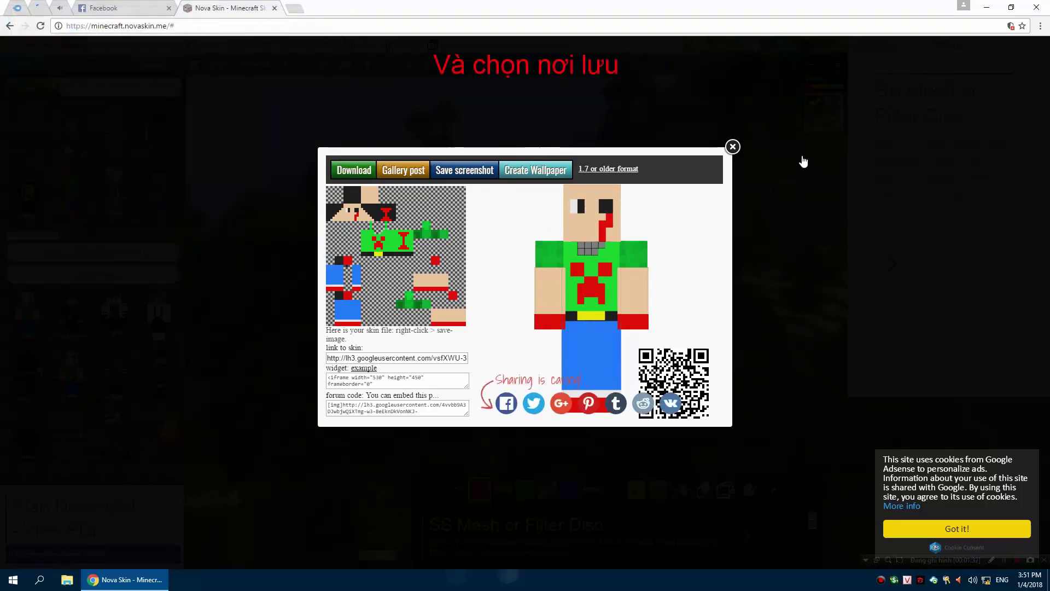
left_click(732, 146)
Step: Return to the desktop, view the steve image in Paint, and close the Paint windows
left_click(124, 579)
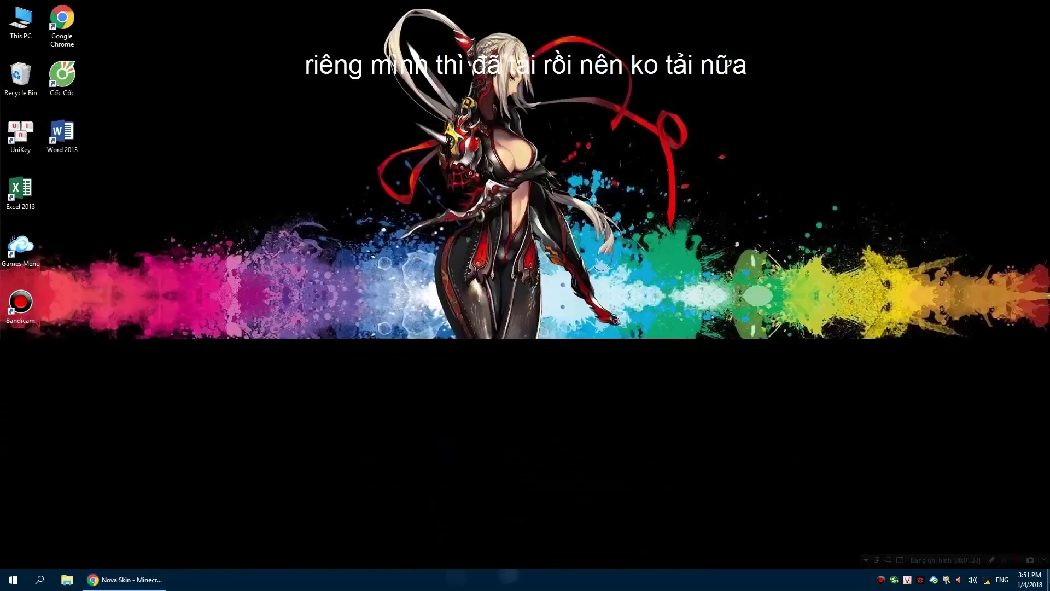
left_click(20, 416)
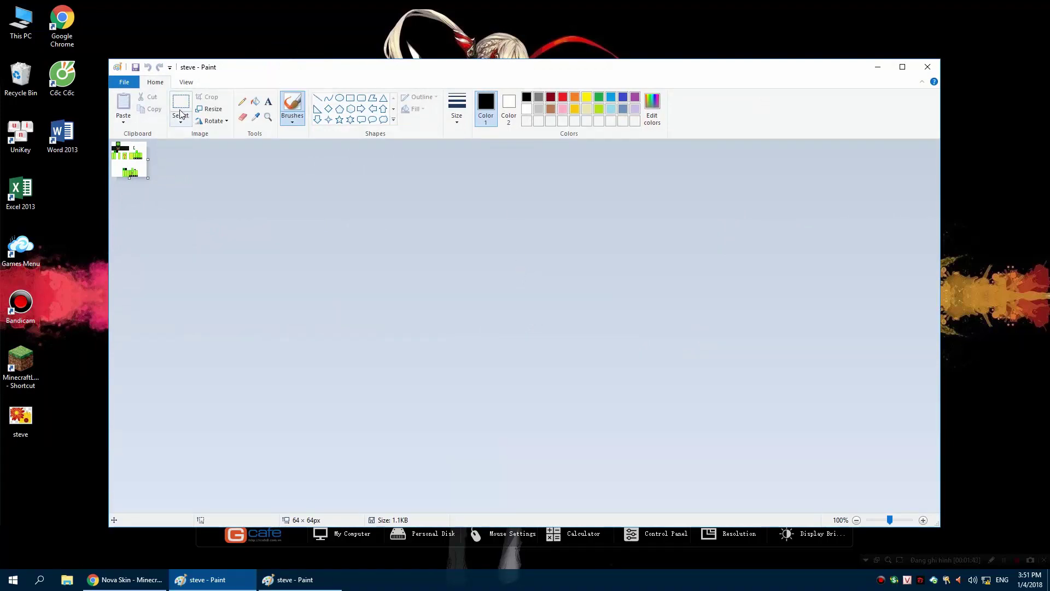
left_click(935, 66)
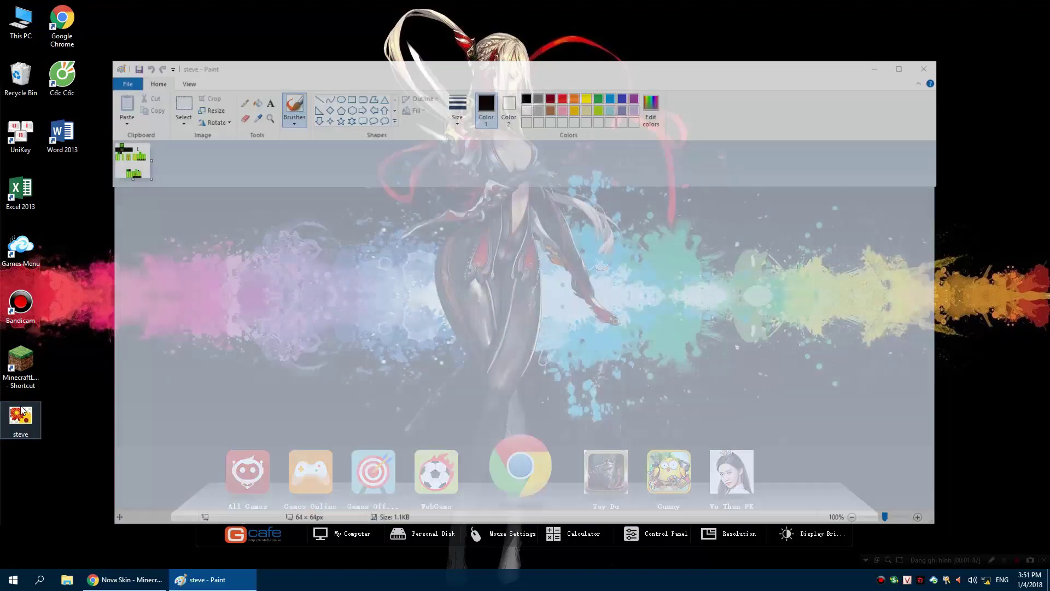
right_click(22, 407)
left_click(936, 69)
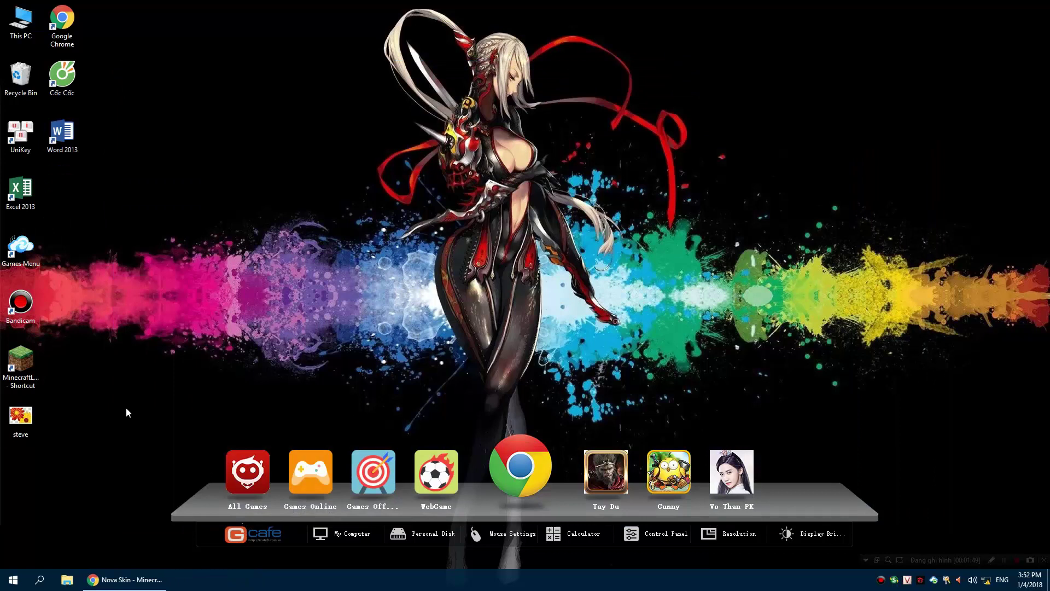
Step: Open the steve image with Windows Photo Viewer, making it the default for .png files, and close the viewer after checking
right_click(12, 417)
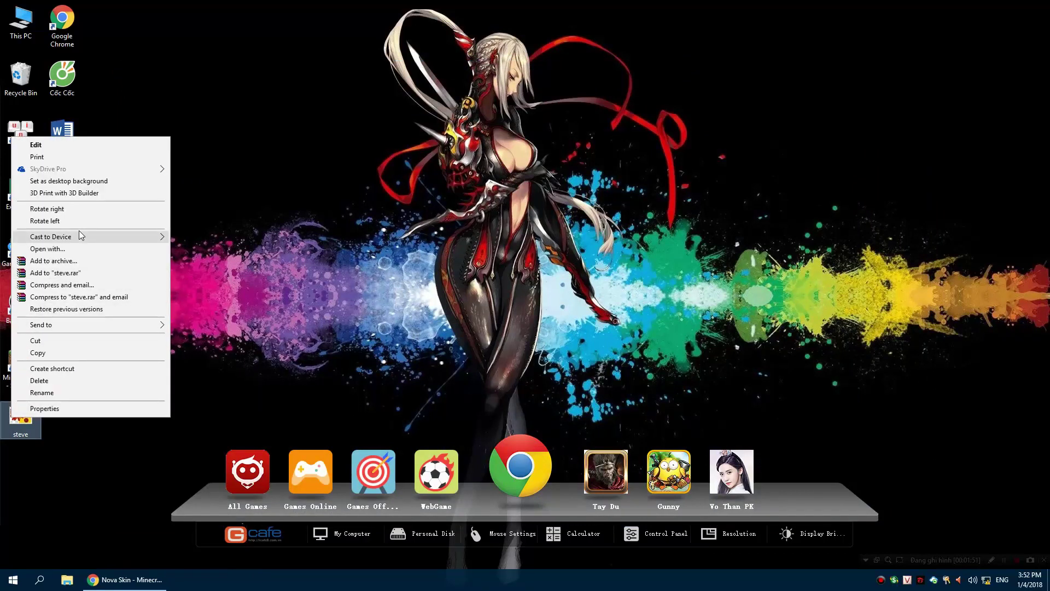
left_click(97, 247)
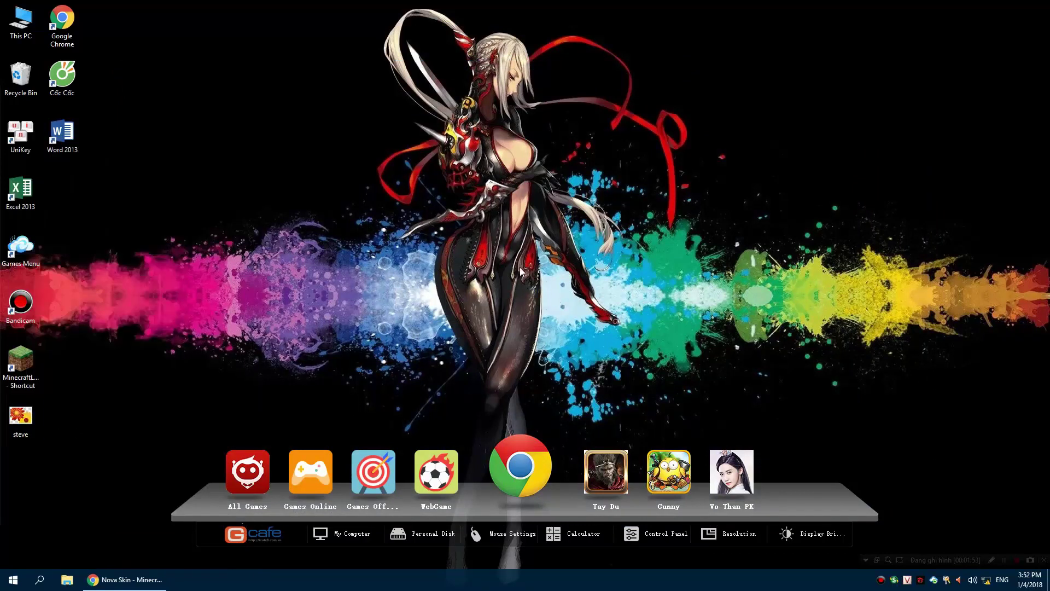
left_click(449, 219)
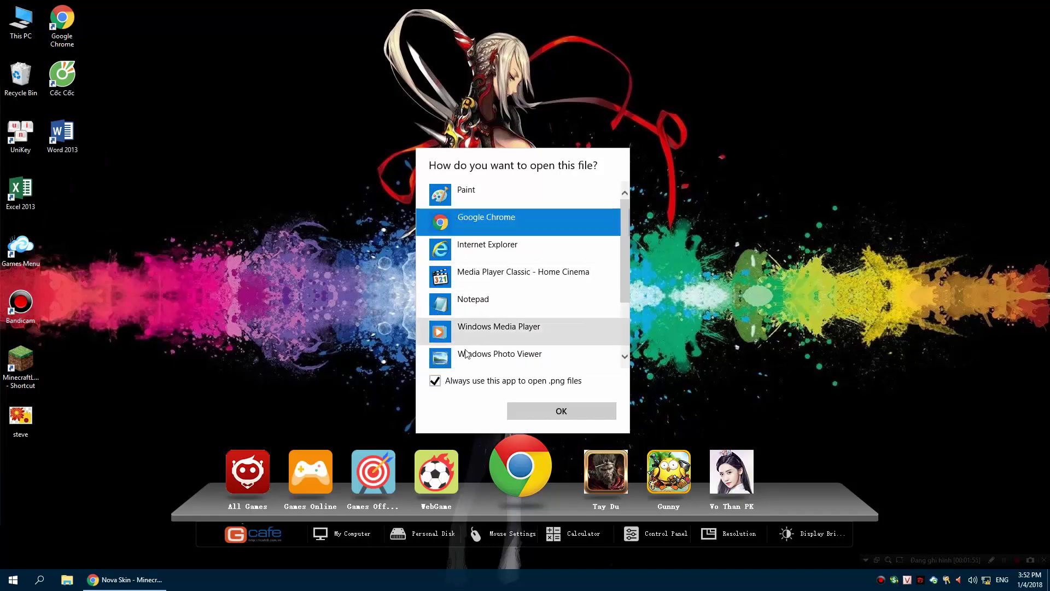
double_click(454, 347)
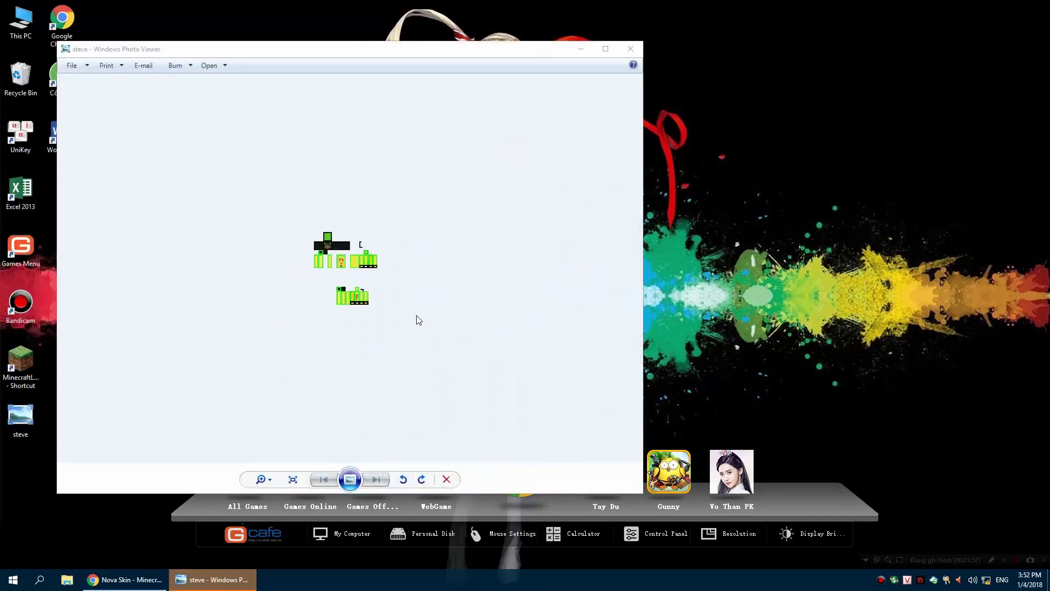
left_click(630, 49)
double_click(31, 419)
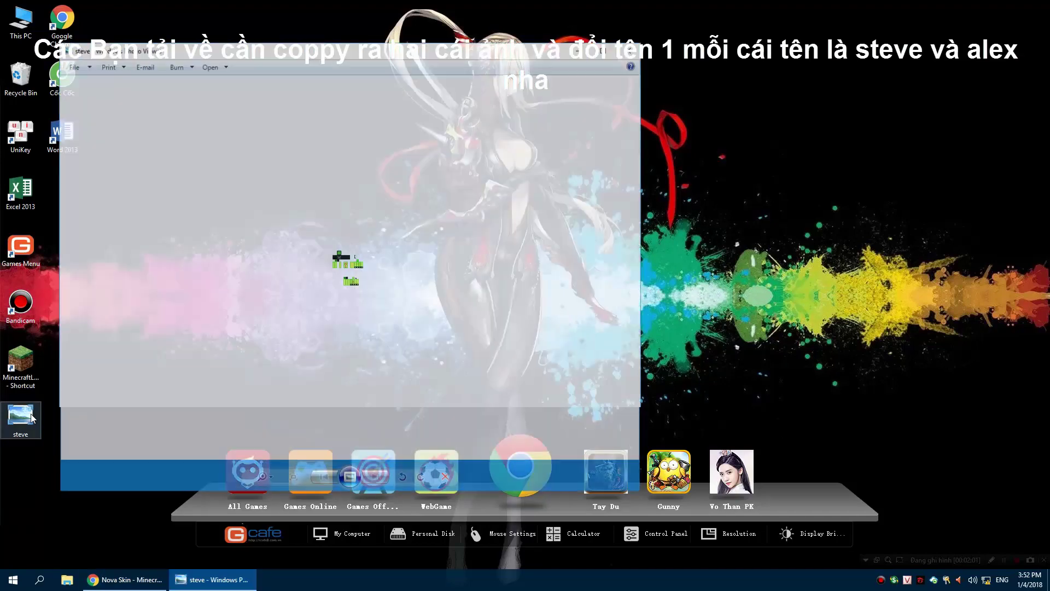
left_click(630, 49)
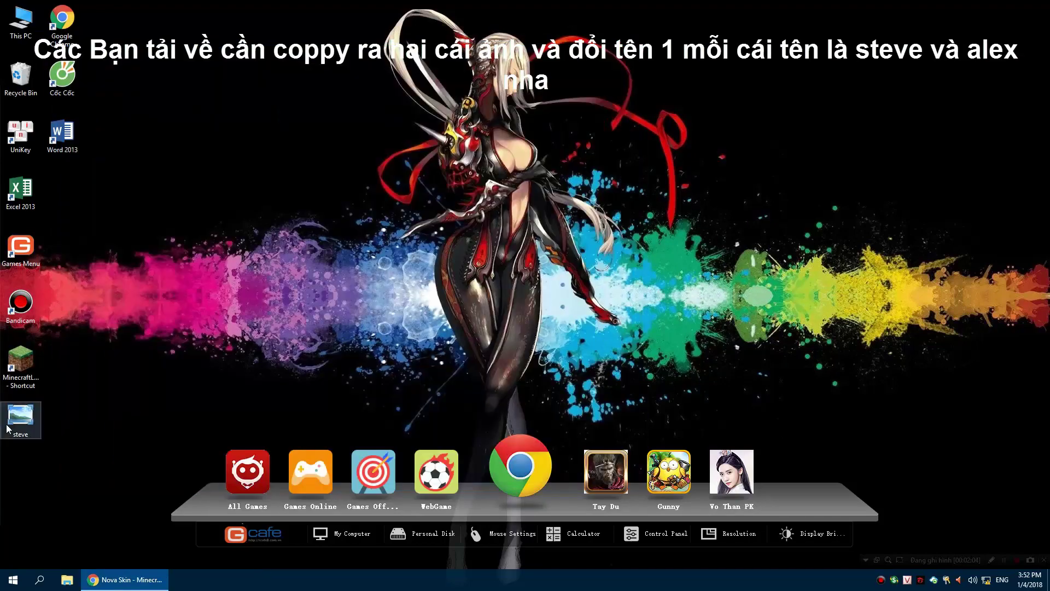
Step: Duplicate the steve image on the desktop and rename the copy as alex
right_click(7, 422)
left_click(33, 360)
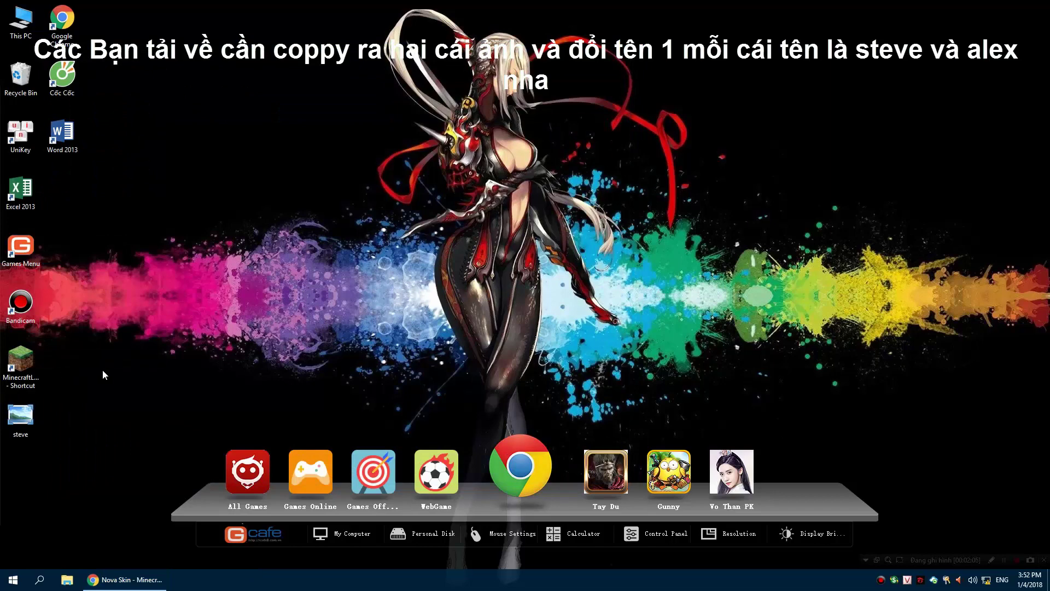
key("ctrl+v")
right_click(14, 492)
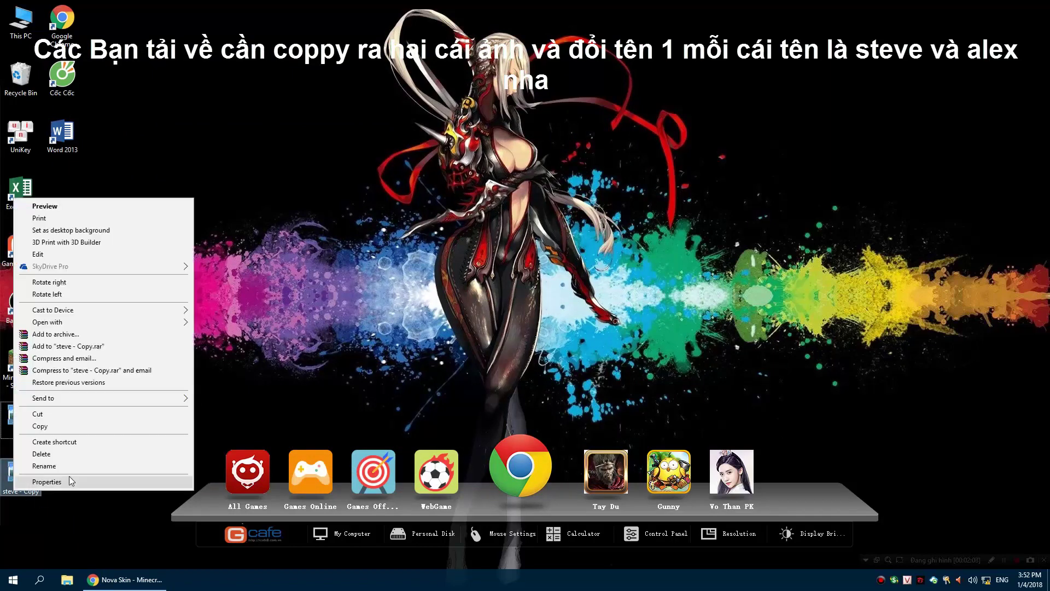
left_click(66, 467)
type("alex")
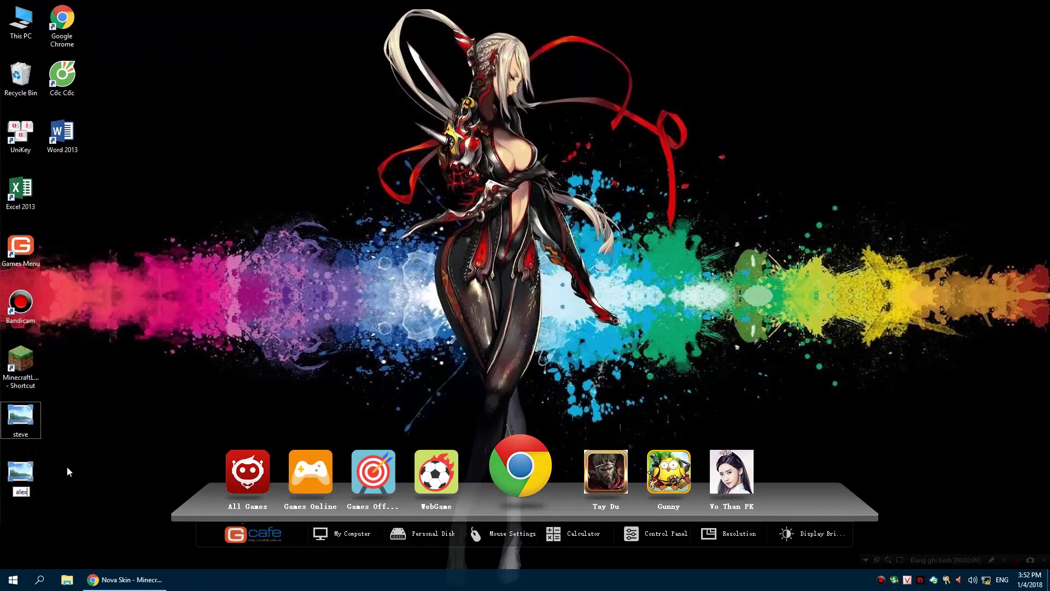
key("Return")
Step: Open the Roaming folder by running a Windows search for %appdata%
left_click_drag(68, 517, 69, 569)
left_click(13, 579)
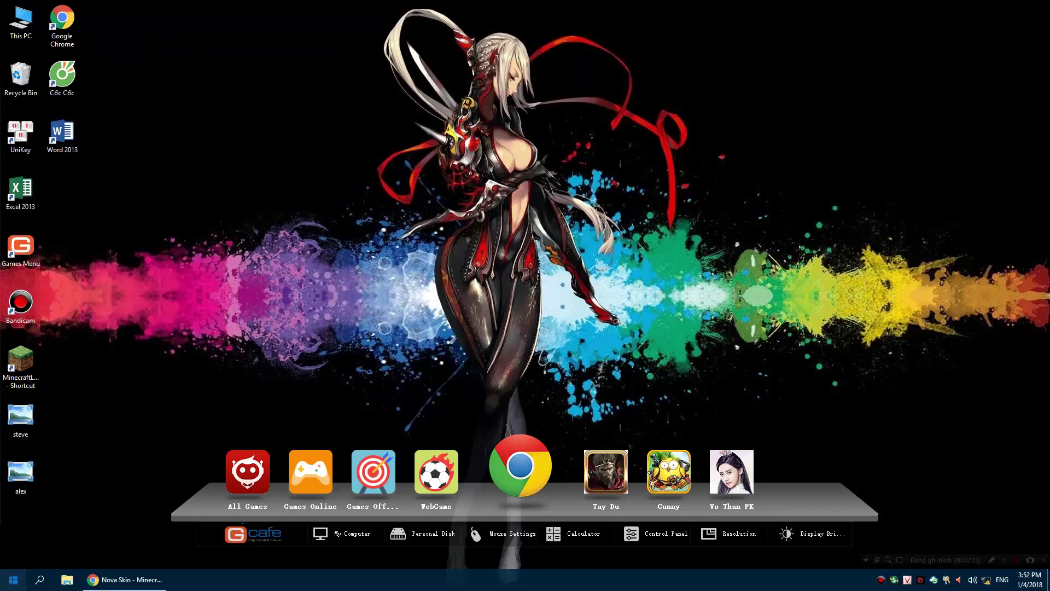
left_click(13, 579)
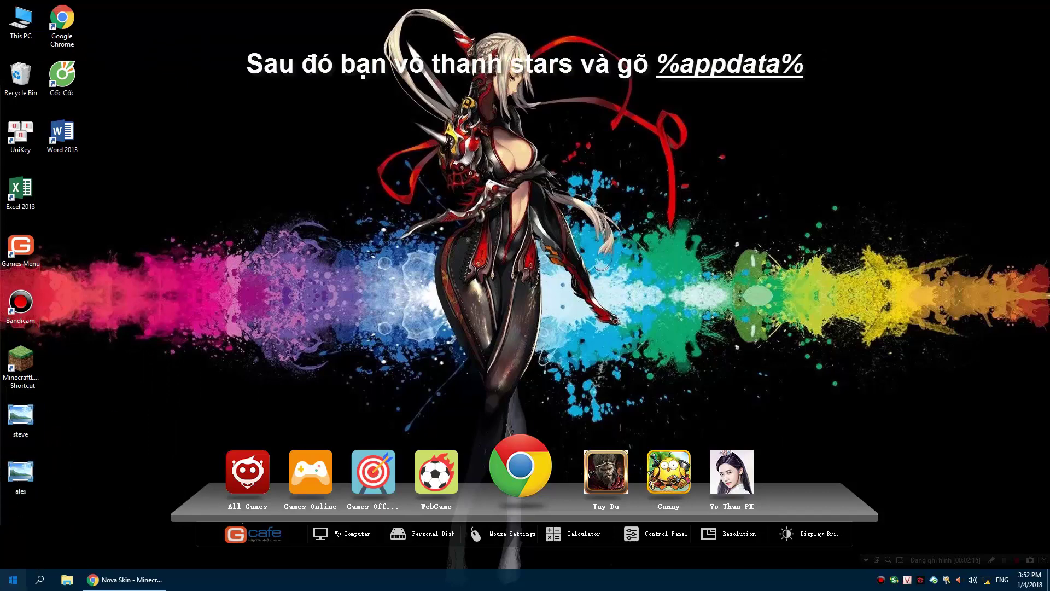
type("%appdata")
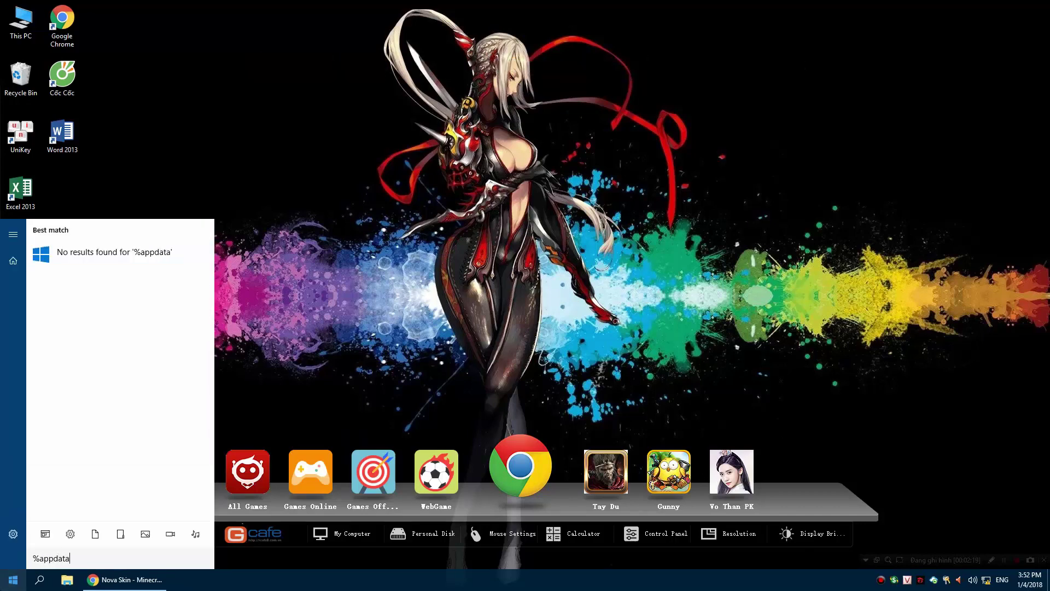
type("%")
key("Return")
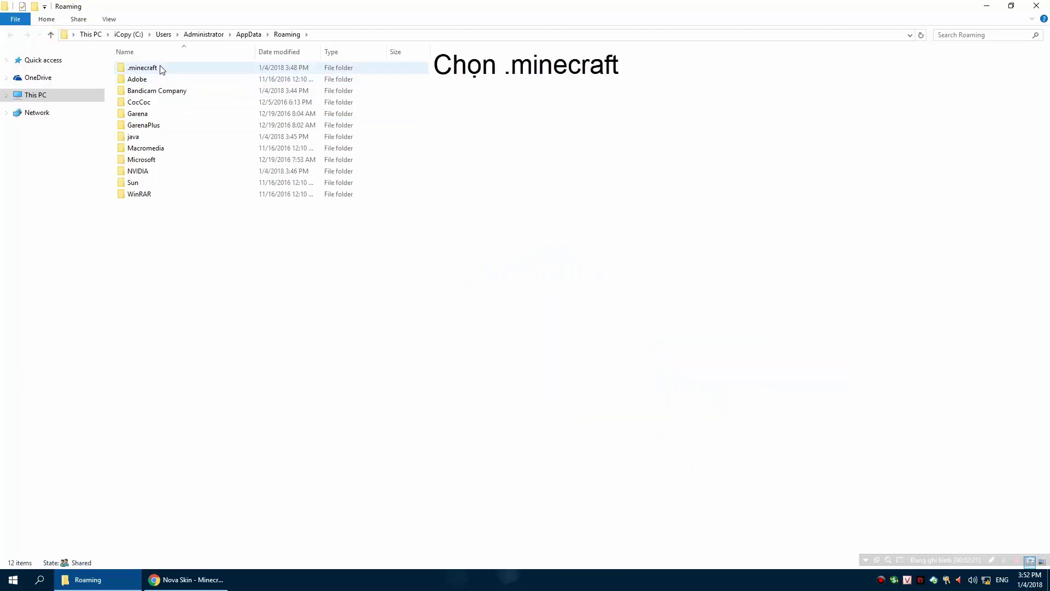
Step: Open the 1.10.2 folder inside the versions folder of .minecraft
double_click(165, 68)
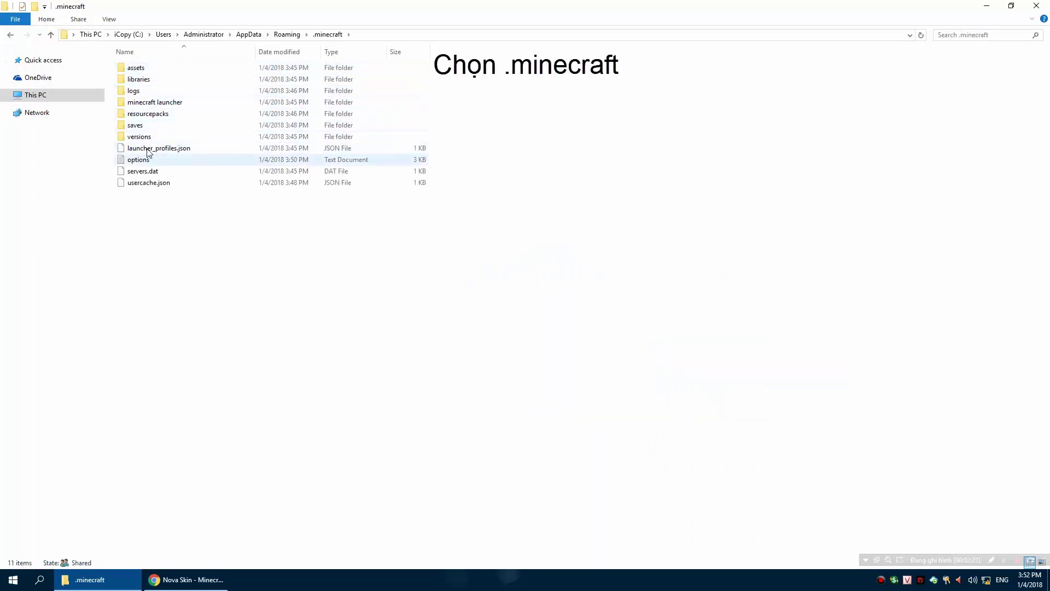
double_click(143, 138)
double_click(154, 74)
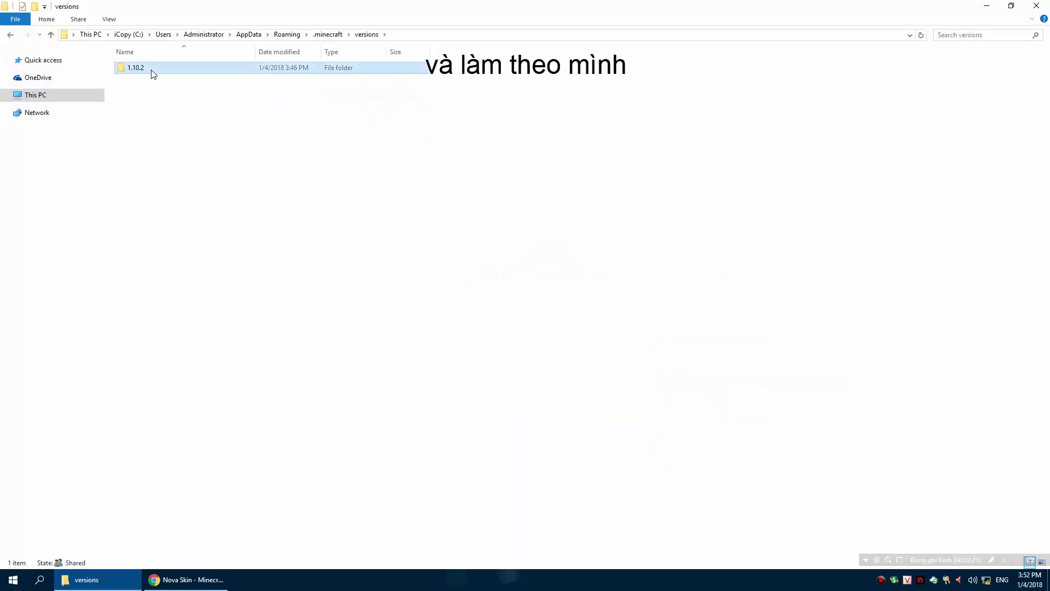
Step: Return to the versions folder and duplicate the 1.10.2 folder there
key("BackSpace")
right_click(151, 70)
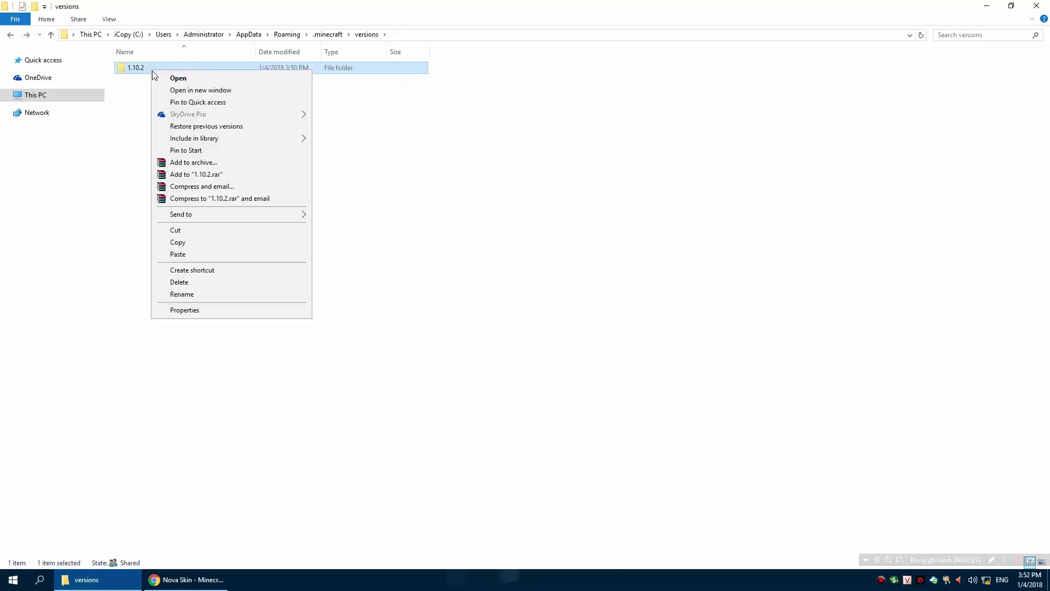
left_click(183, 244)
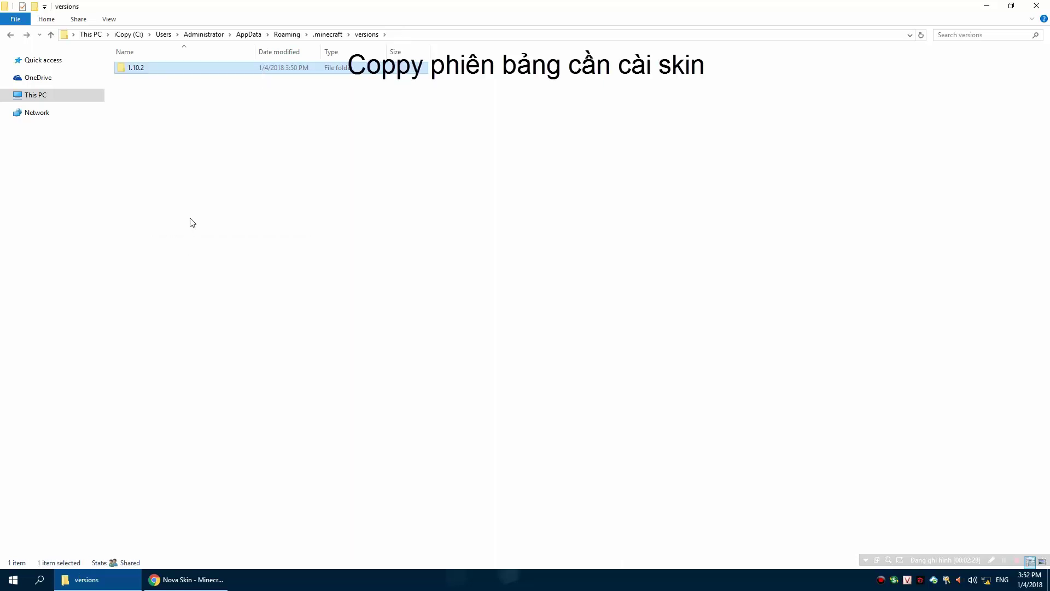
right_click(190, 194)
left_click(216, 268)
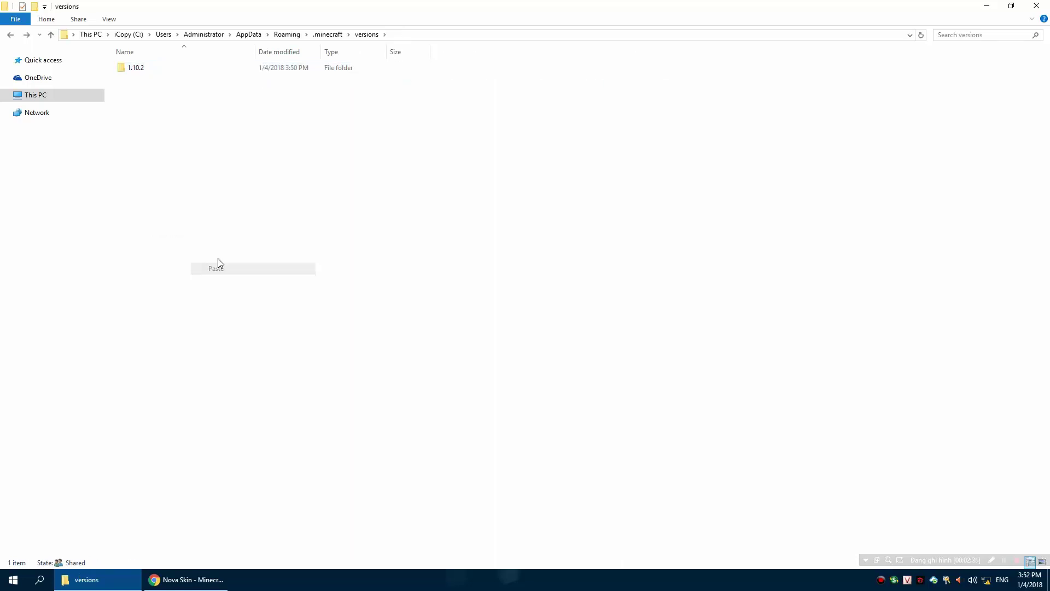
Step: Rename the copied 1.10.2 folder with the creator's personal name as the custom version name
right_click(172, 81)
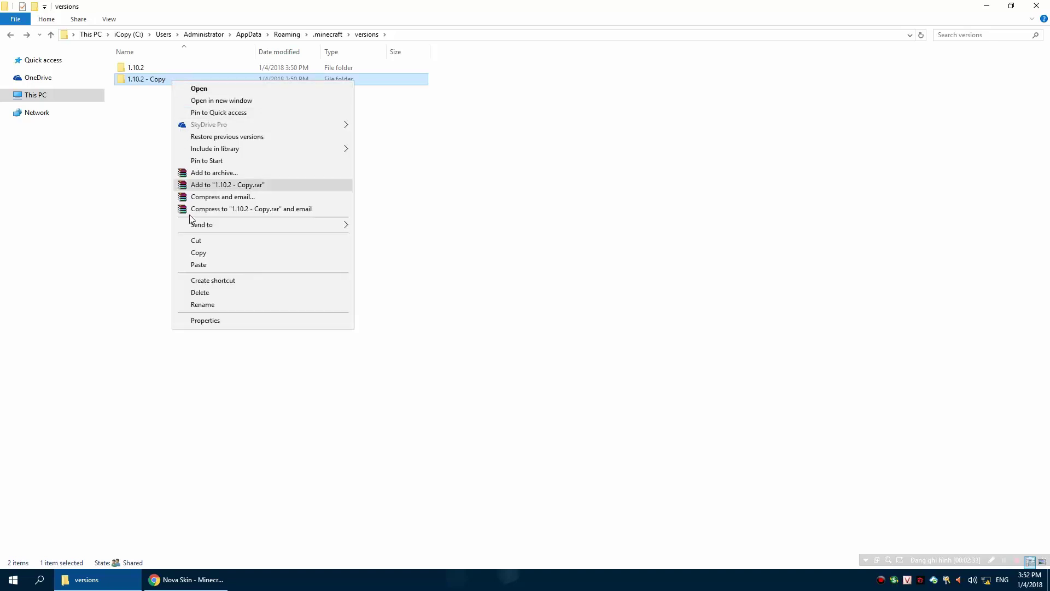
left_click(210, 305)
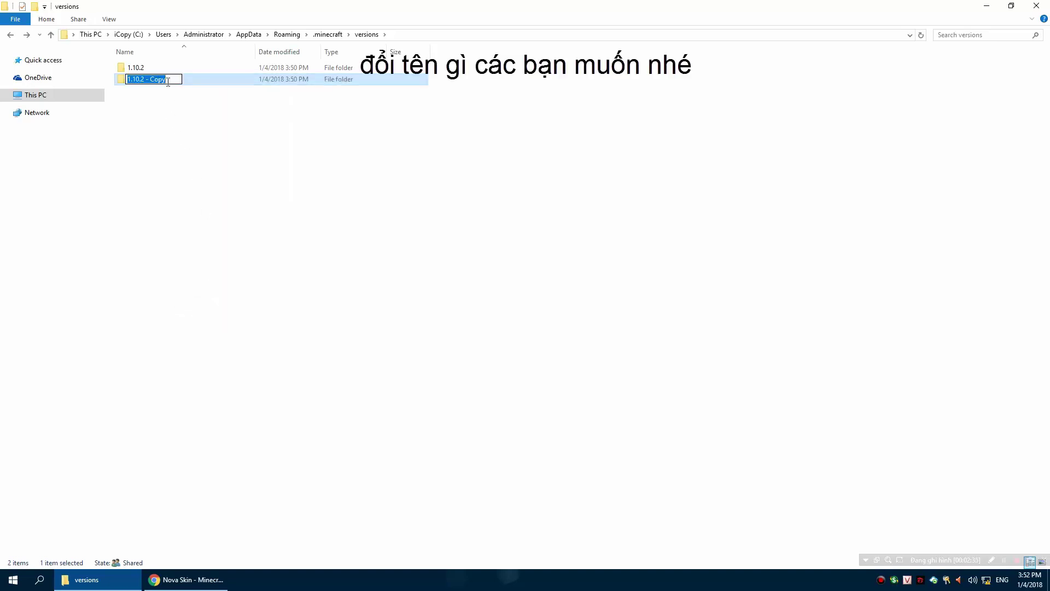
type("PhanvanTuNif")
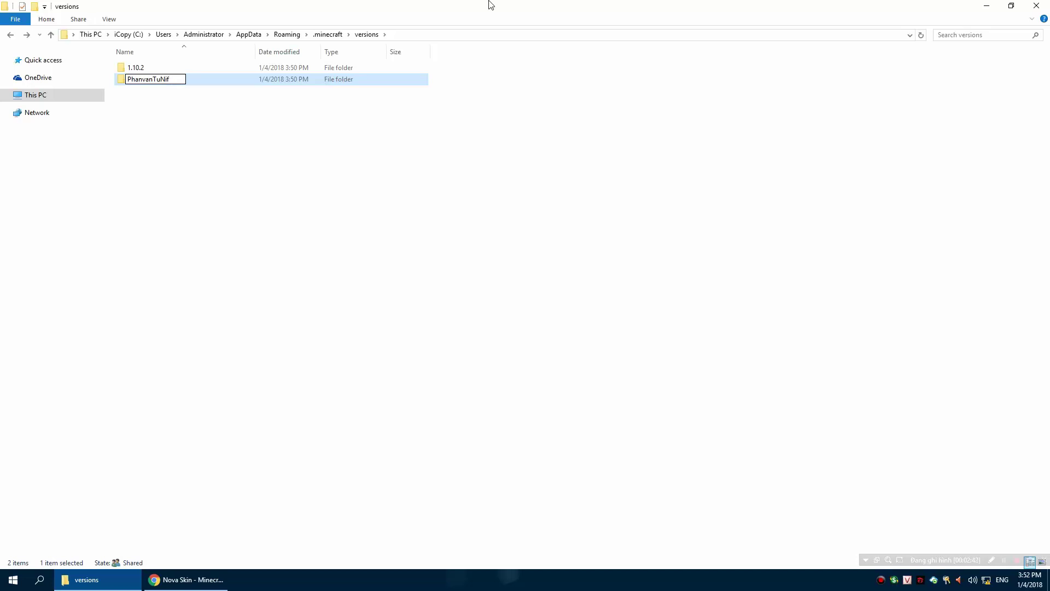
left_click(217, 184)
Step: Copy the renamed version folder's name to the clipboard without changing it
left_click(166, 77)
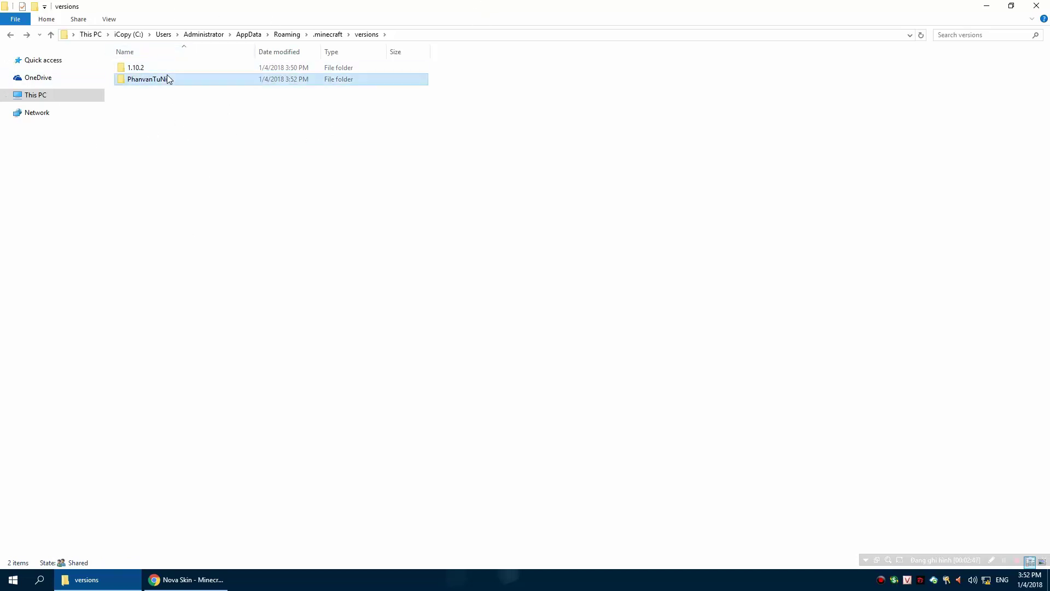
right_click(166, 73)
left_click(198, 298)
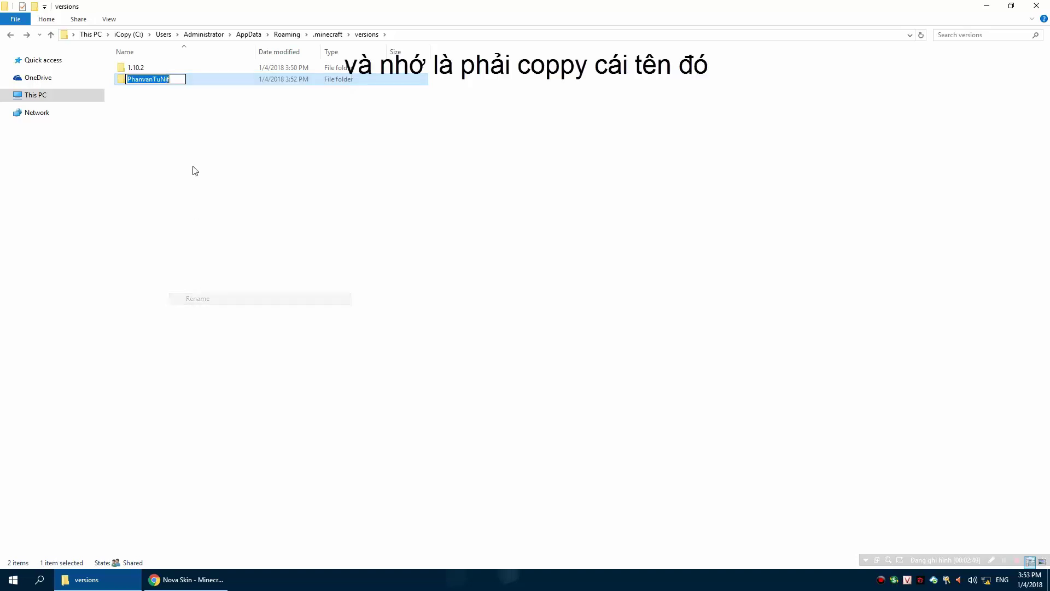
right_click(166, 81)
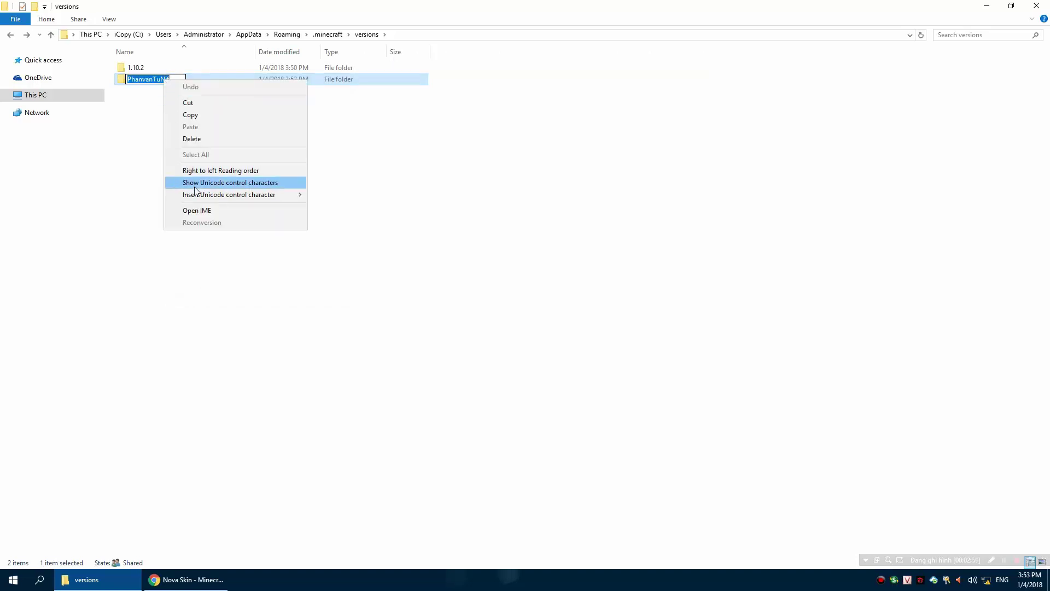
left_click(195, 116)
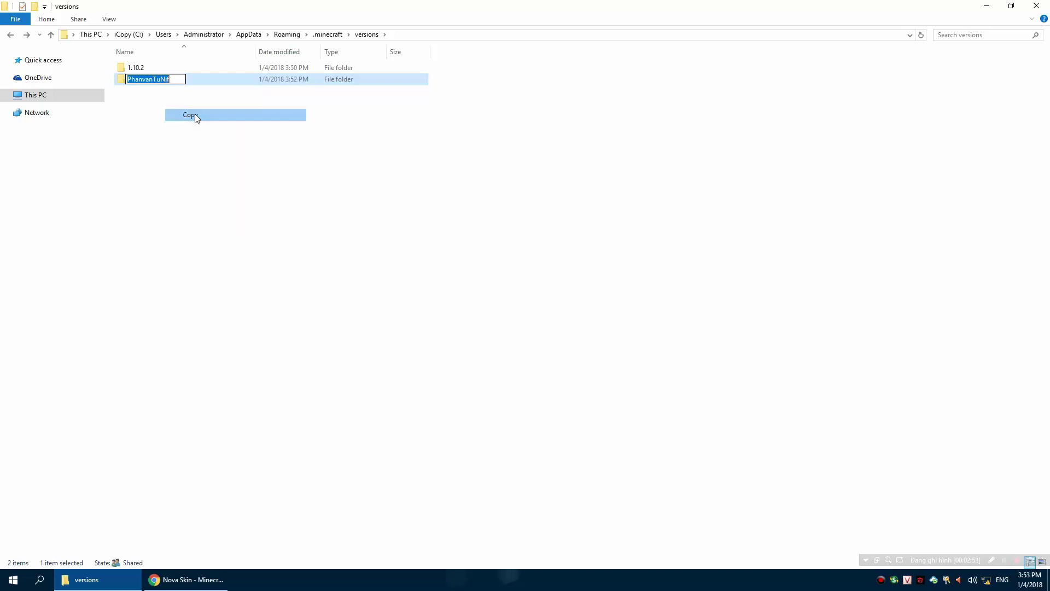
left_click(198, 83)
Step: Open the custom version folder and rename its 1.10.2.json file with the copied folder name, keeping the .json extension
double_click(198, 82)
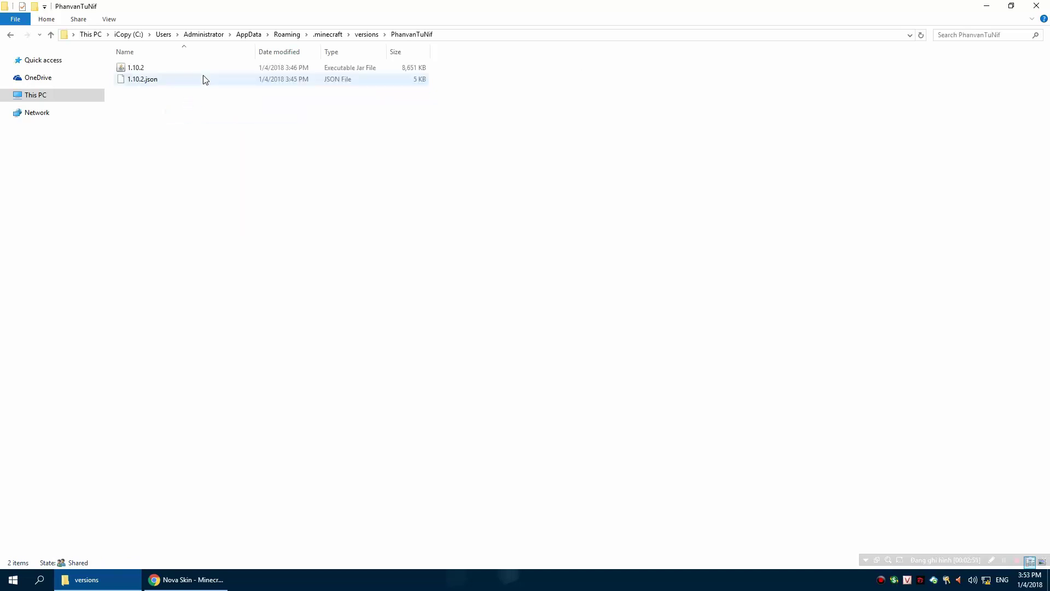
left_click(168, 84)
right_click(169, 84)
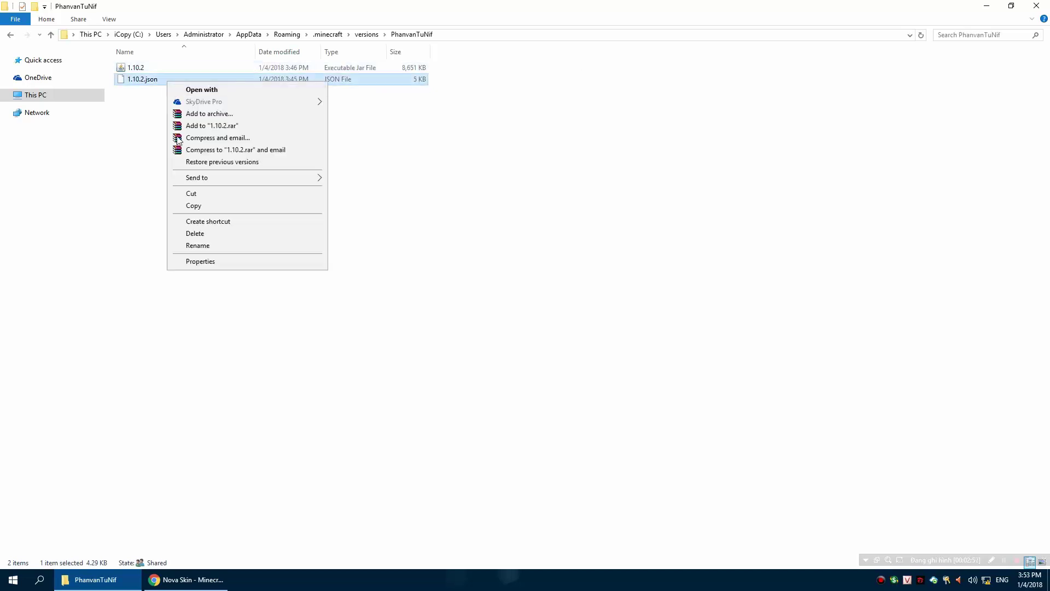
left_click(195, 245)
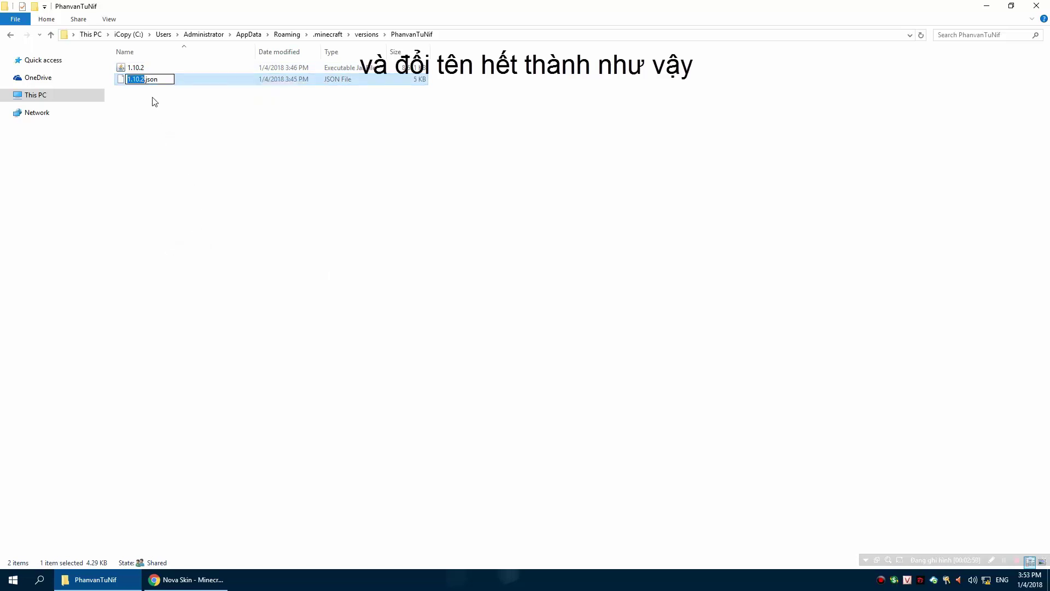
key("ctrl+v")
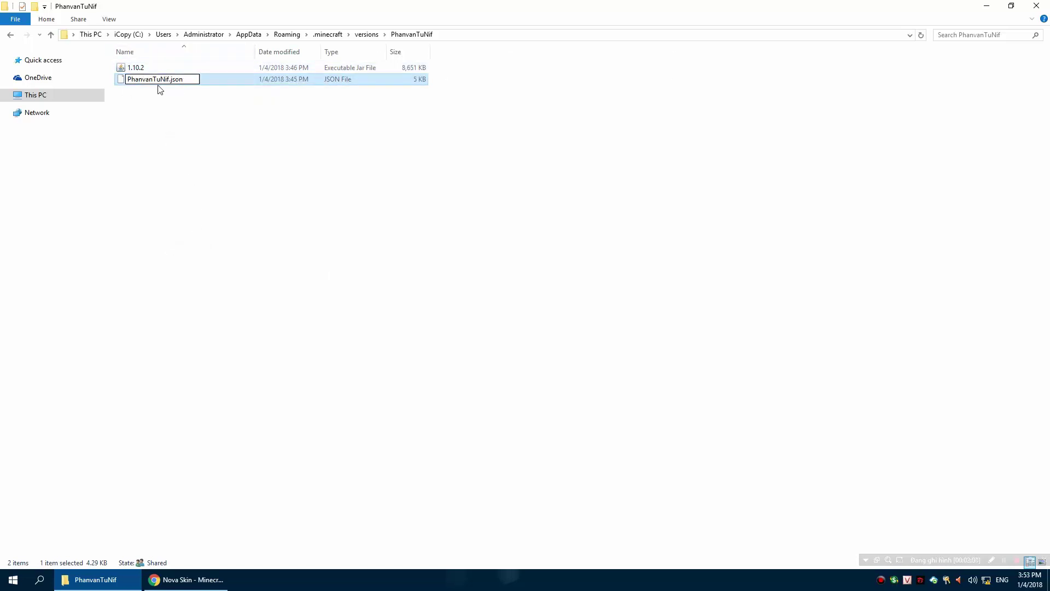
key("ctrl+z")
right_click(139, 82)
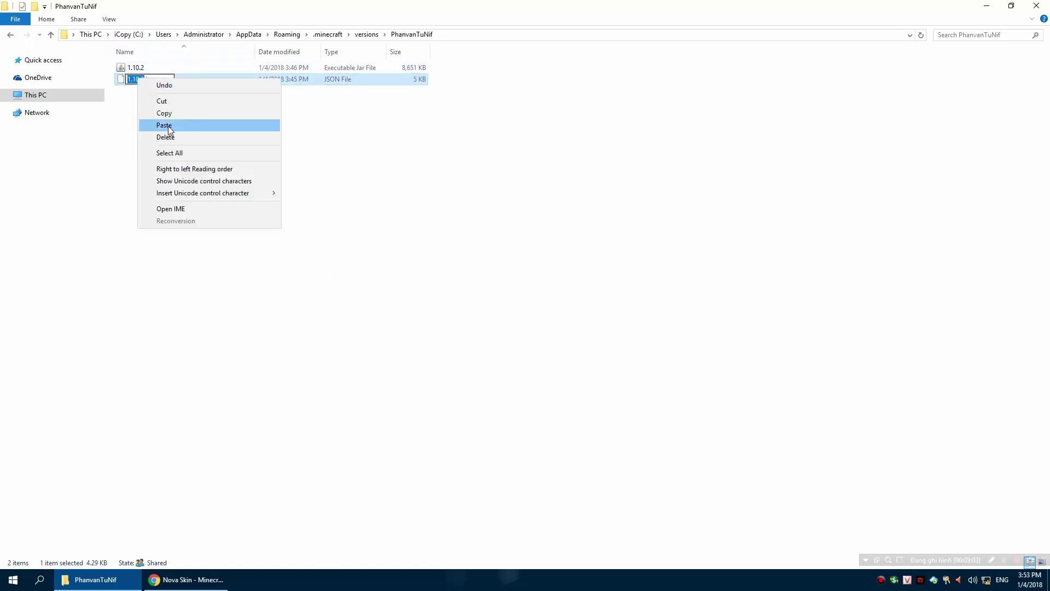
left_click(164, 125)
left_click(169, 129)
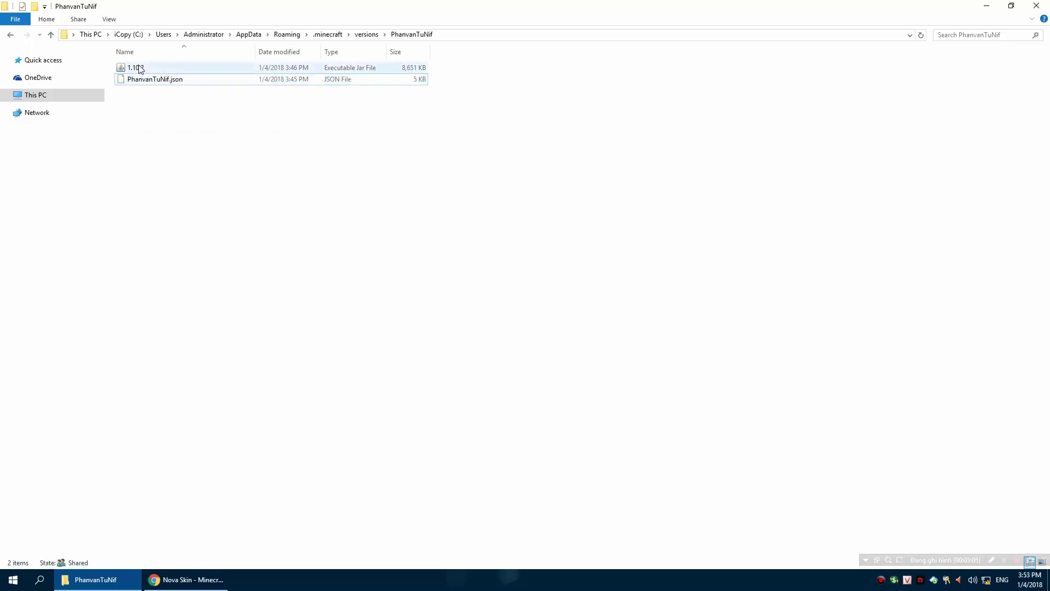
Step: Rename the 1.10.2 executable jar file with the same copied folder name
left_click(141, 67)
right_click(176, 70)
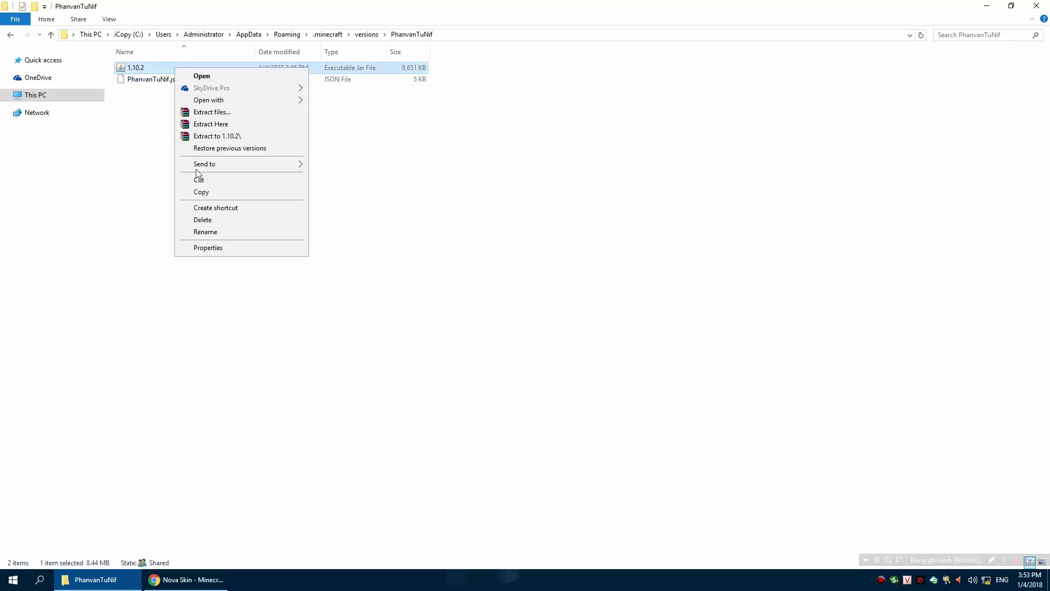
left_click(205, 232)
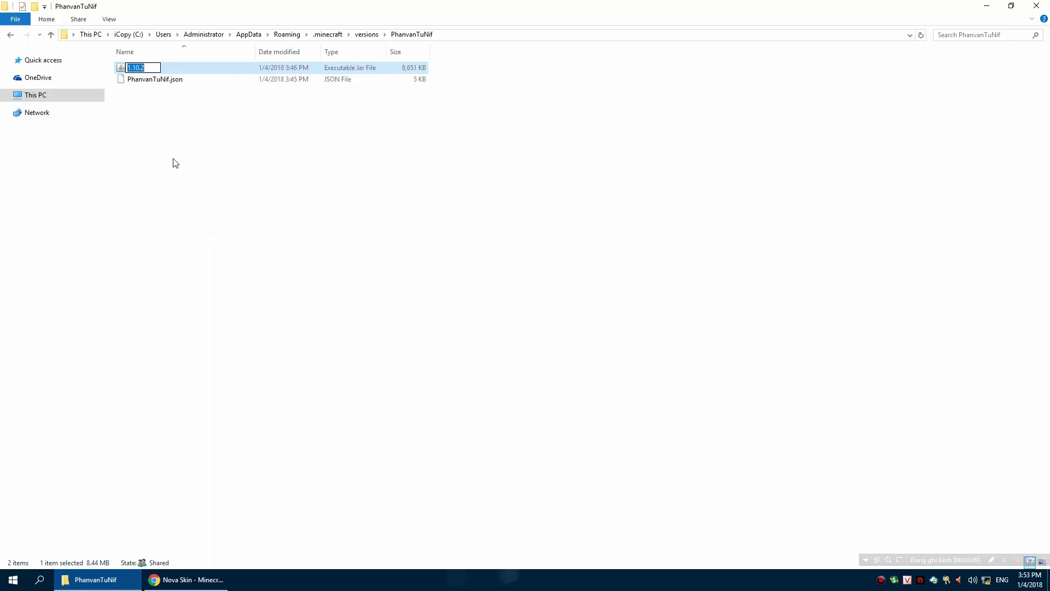
right_click(142, 67)
left_click(165, 114)
key("Return")
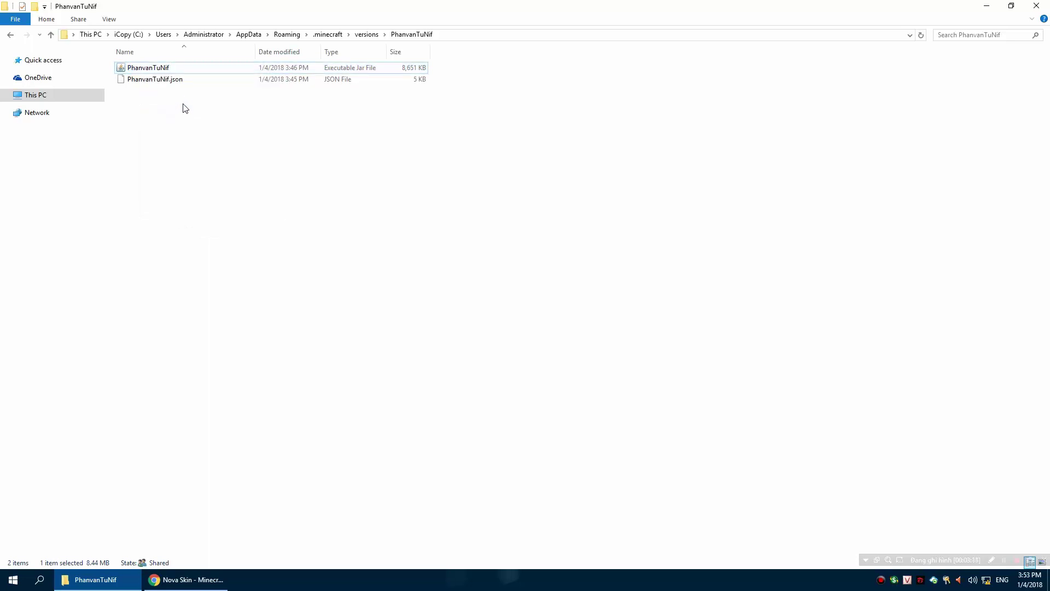
Step: Open the renamed .json file in Notepad and move its window fully into view
right_click(178, 80)
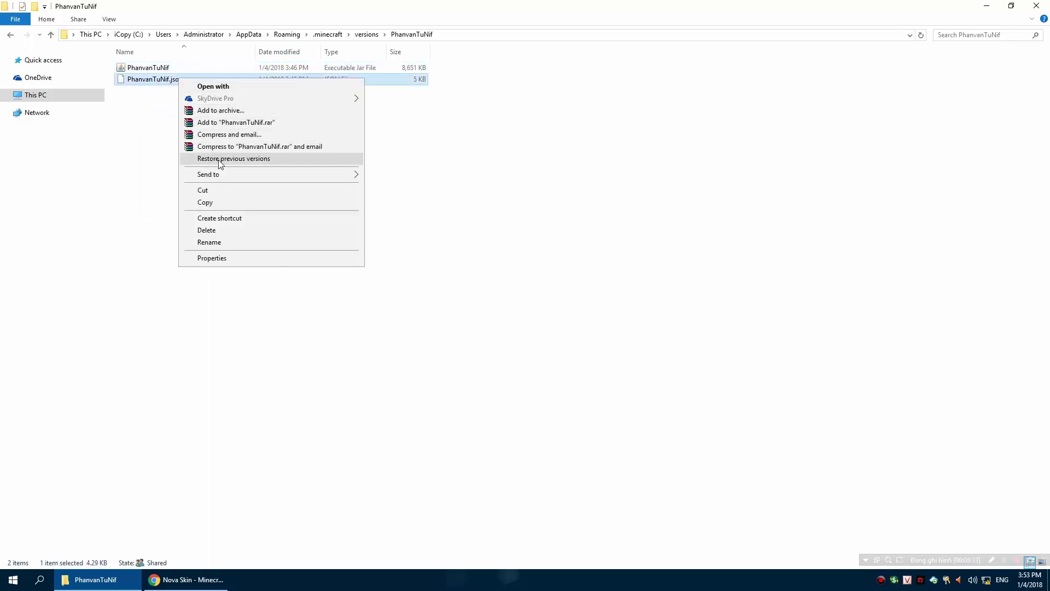
left_click(285, 88)
left_click(504, 209)
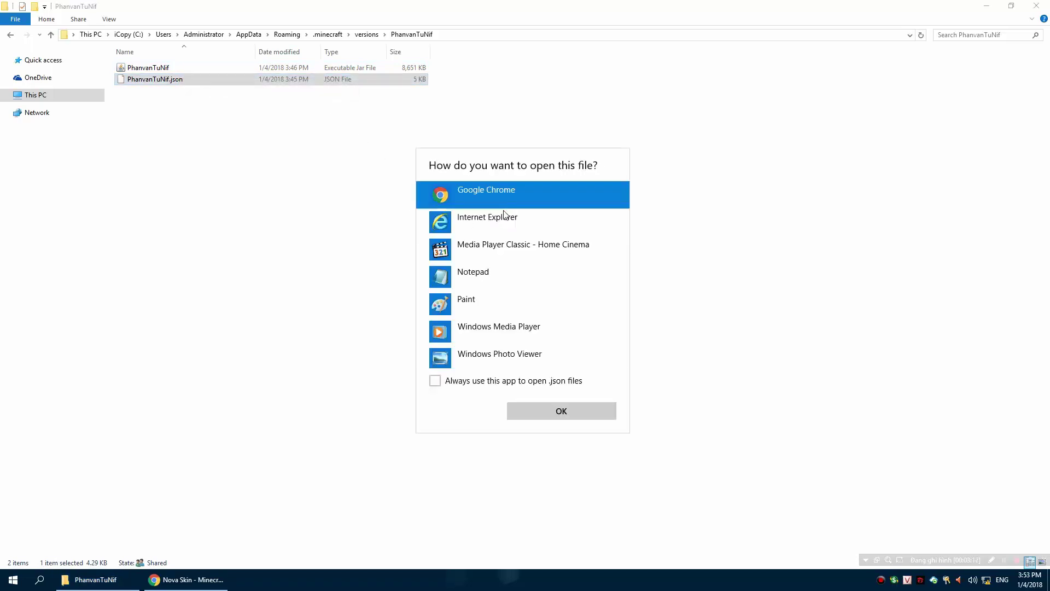
left_click(510, 277)
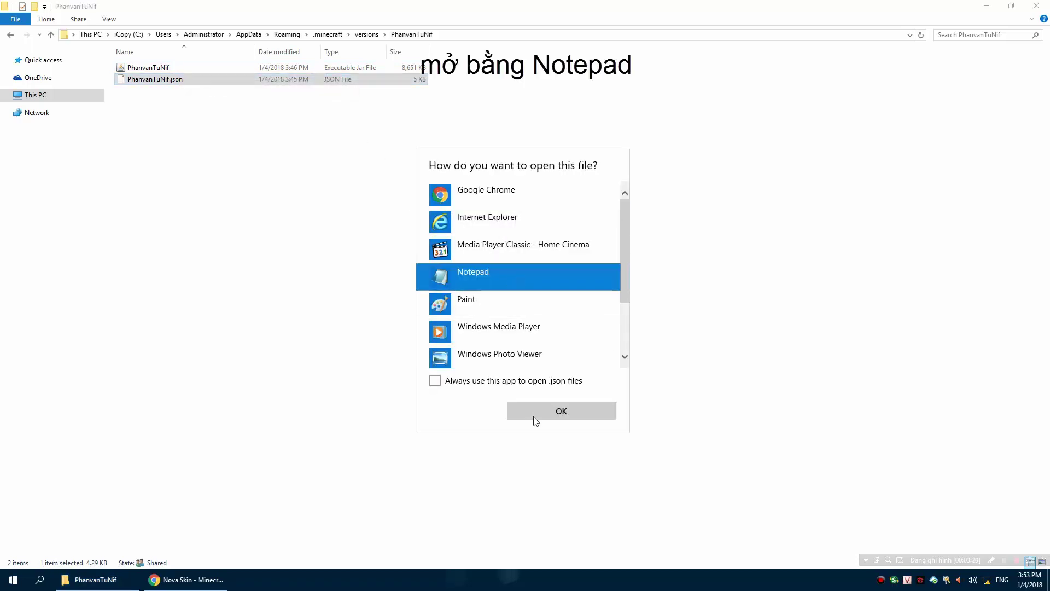
left_click(551, 409)
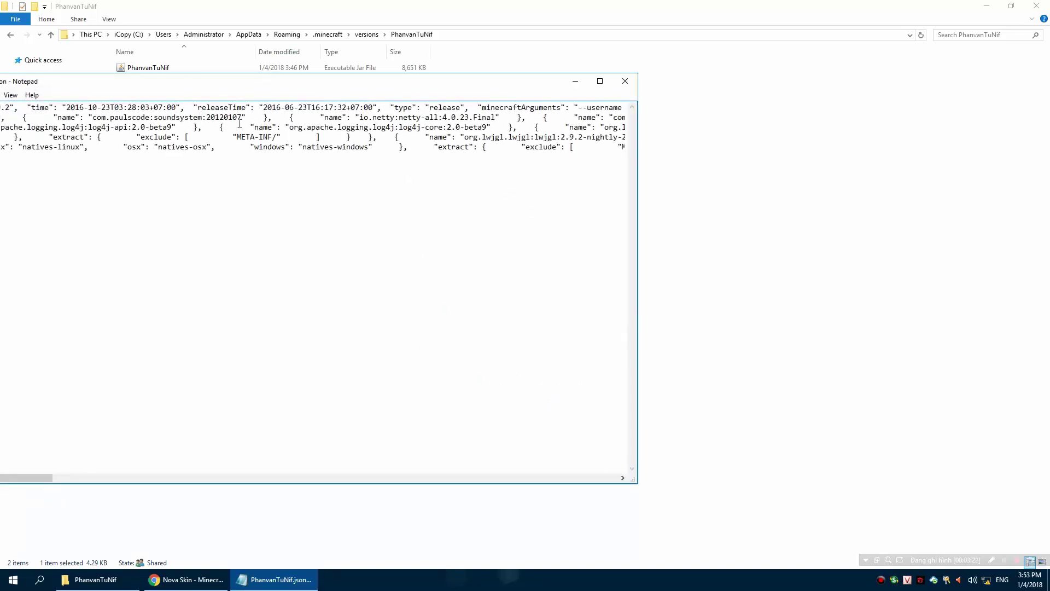
left_click_drag(104, 90, 448, 132)
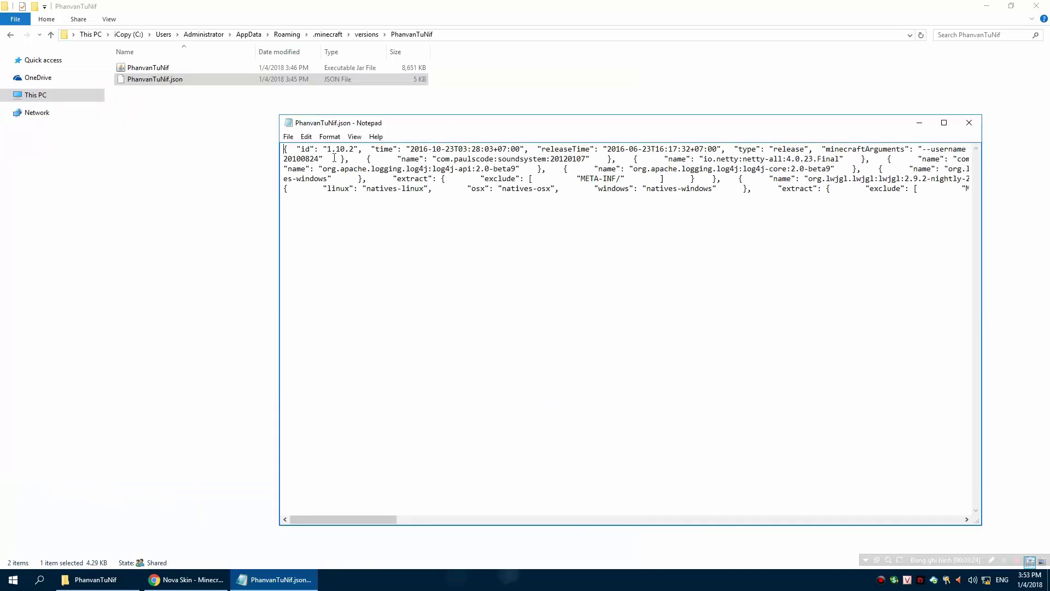
Step: Set the "id" value in the JSON file to the copied folder name within the quotes, and save and close the file
double_click(335, 148)
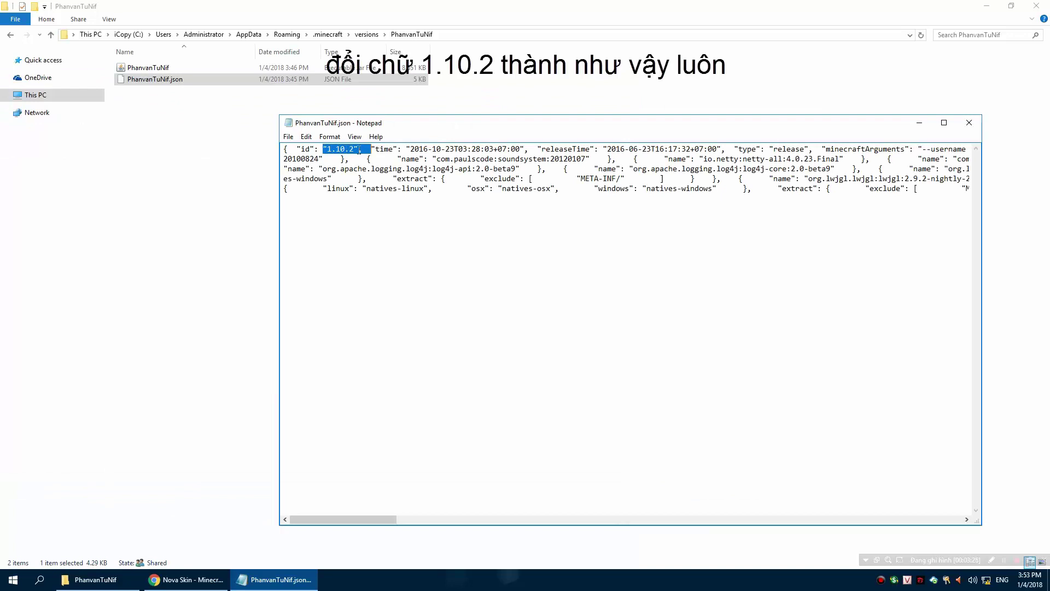
right_click(328, 149)
left_click(328, 148)
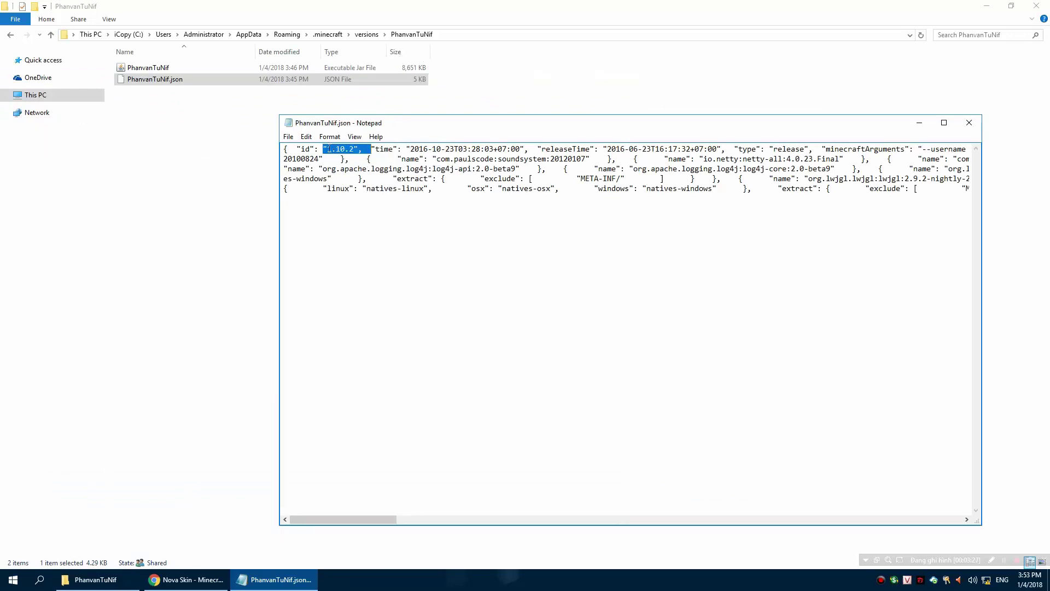
left_click(328, 149)
right_click(346, 147)
left_click(367, 194)
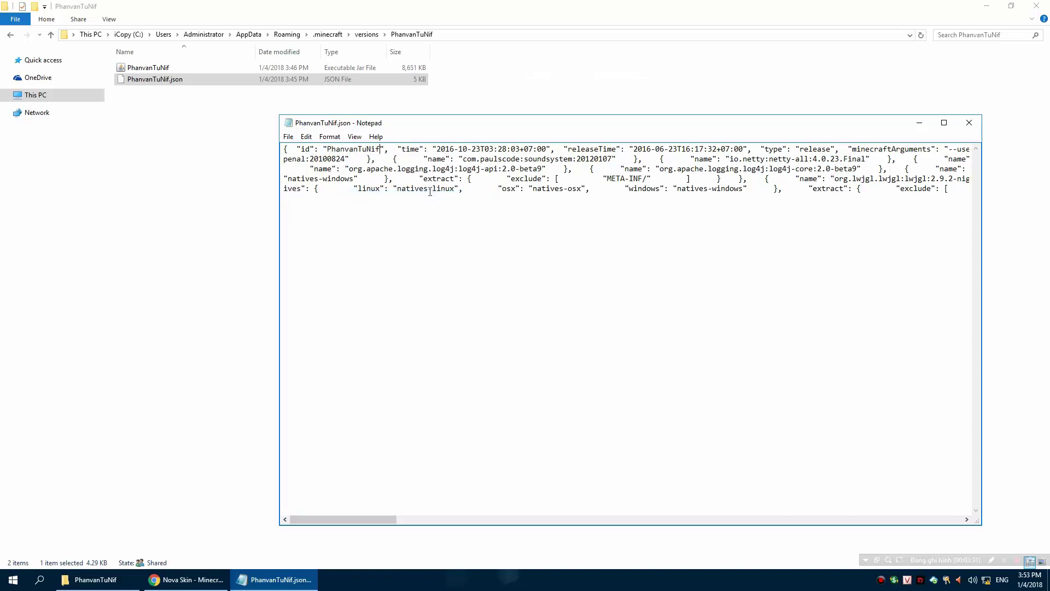
left_click(288, 136)
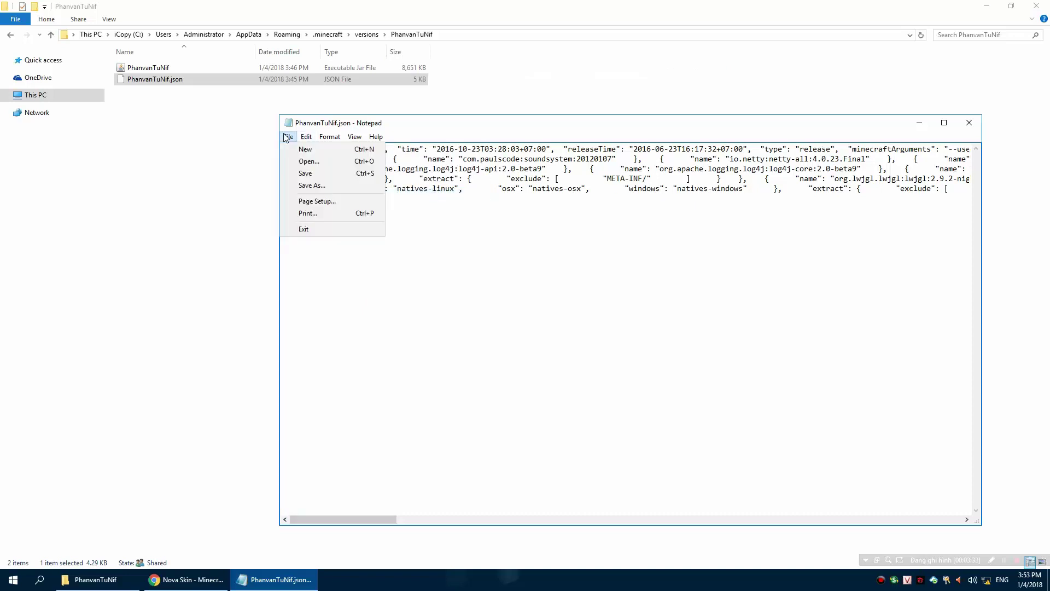
left_click(301, 175)
left_click(968, 125)
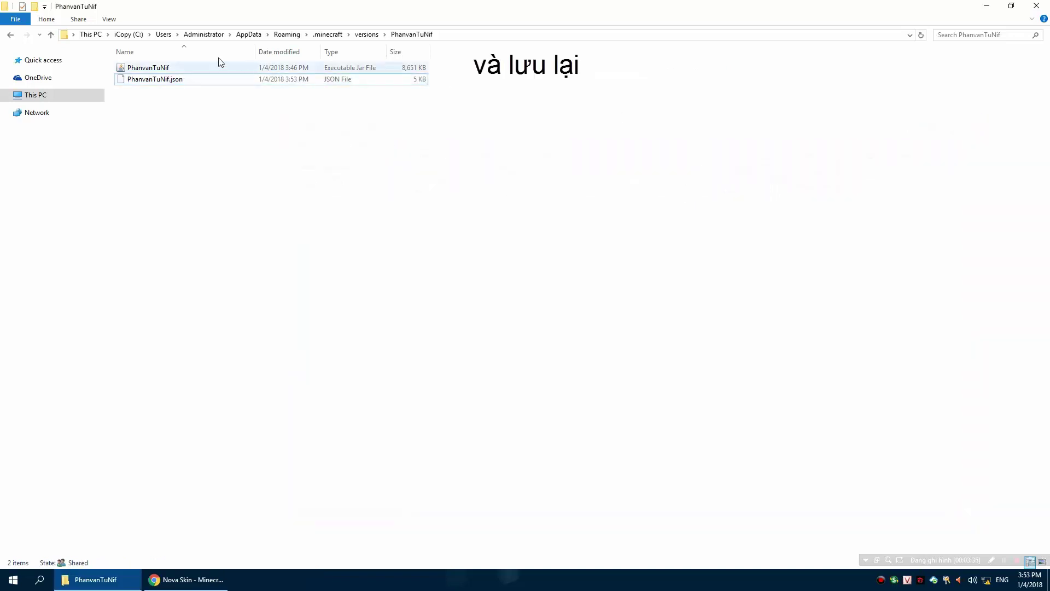
Step: Open the renamed jar file as an archive in WinRAR and move its window fully into view
left_click(162, 68)
right_click(165, 68)
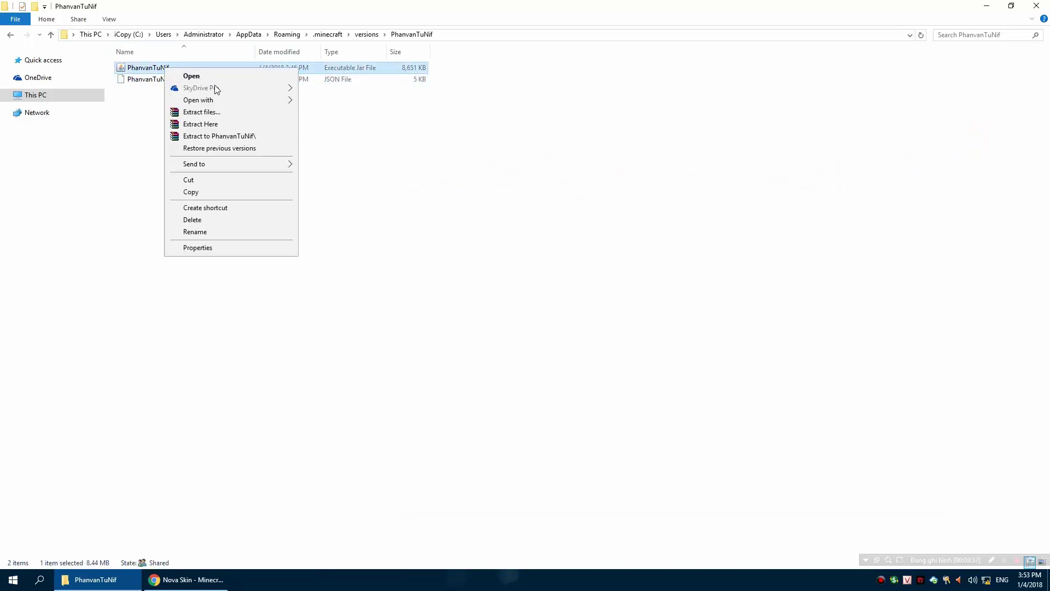
mouse_move(228, 100)
left_click(381, 113)
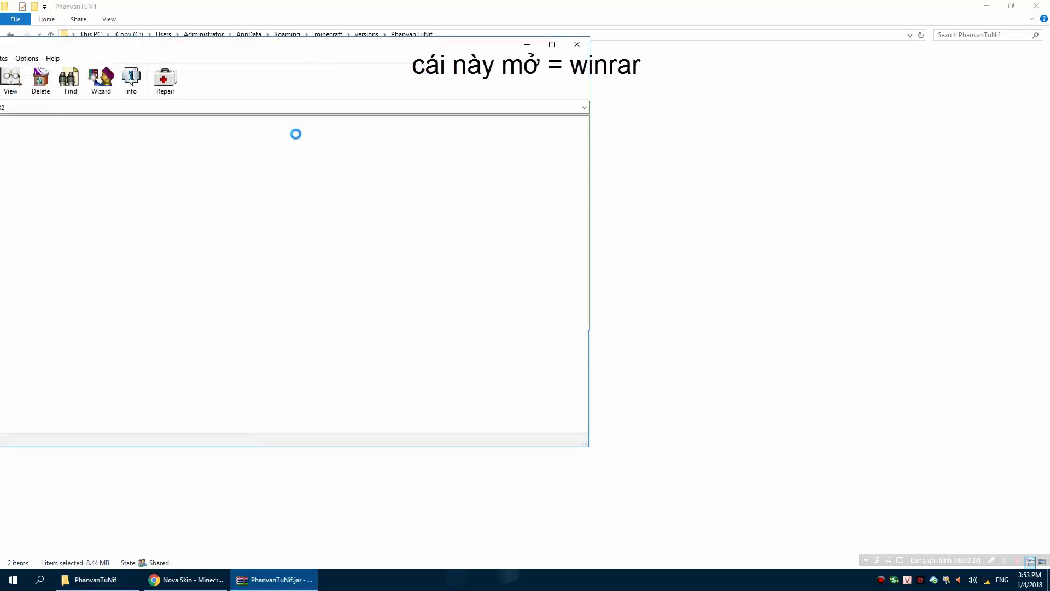
left_click_drag(193, 48, 539, 111)
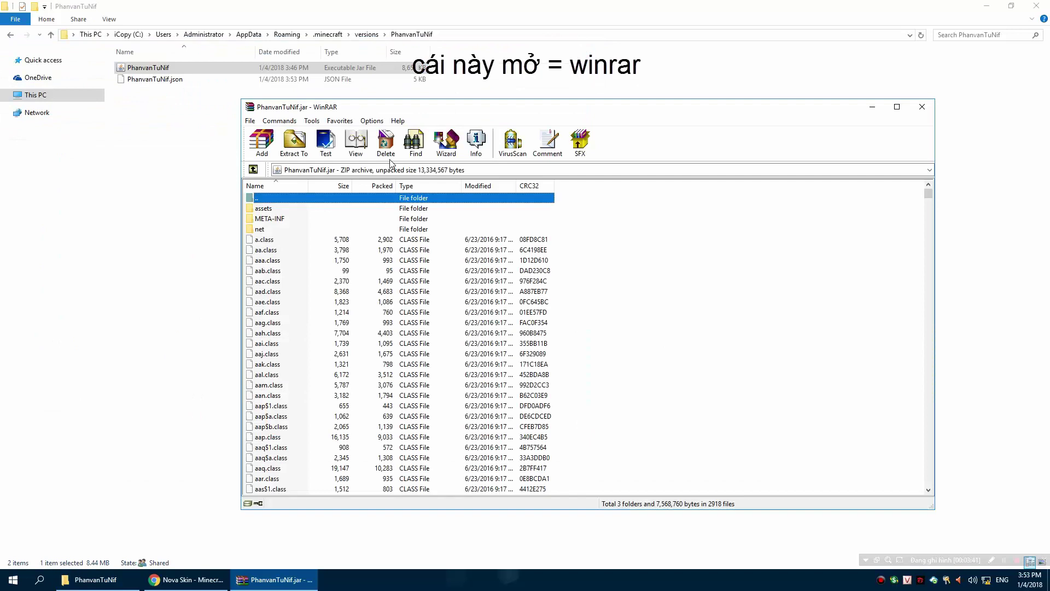
Step: Open the assets\minecraft\textures\entity folder inside the jar archive
double_click(290, 211)
double_click(282, 212)
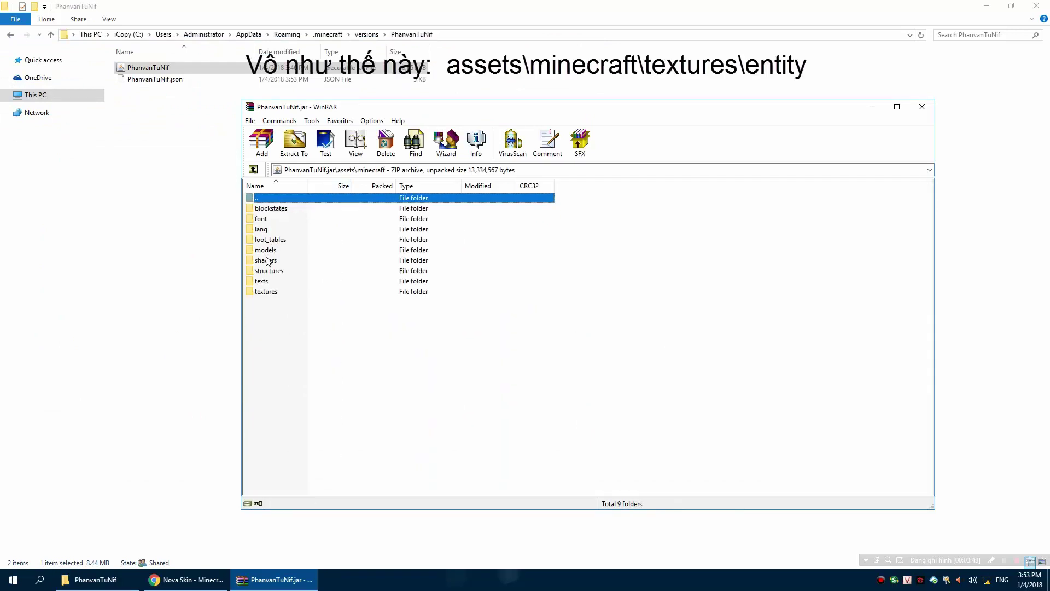
double_click(264, 295)
double_click(279, 287)
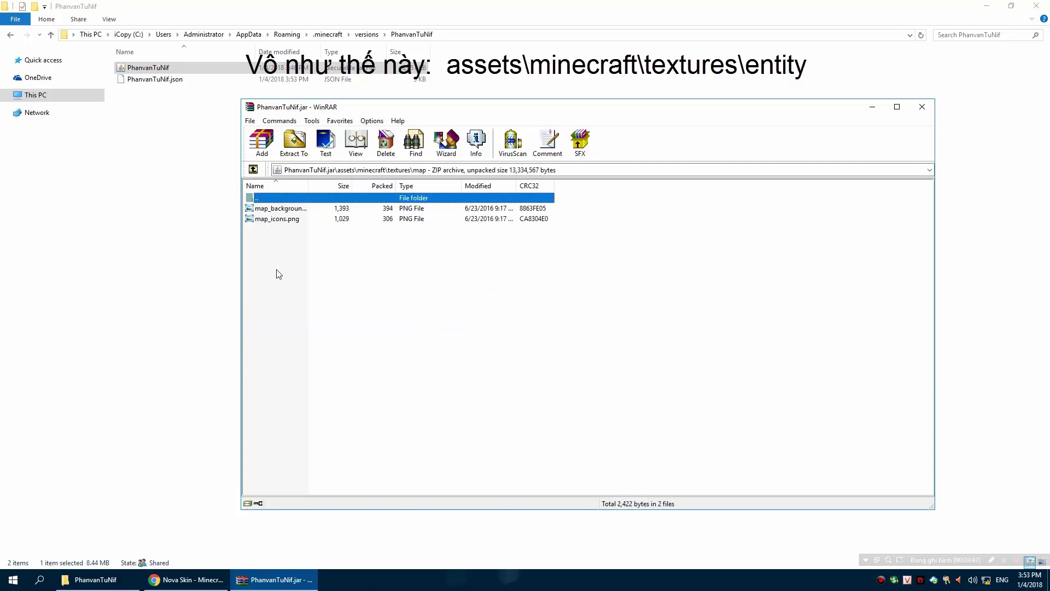
key("BackSpace")
double_click(263, 240)
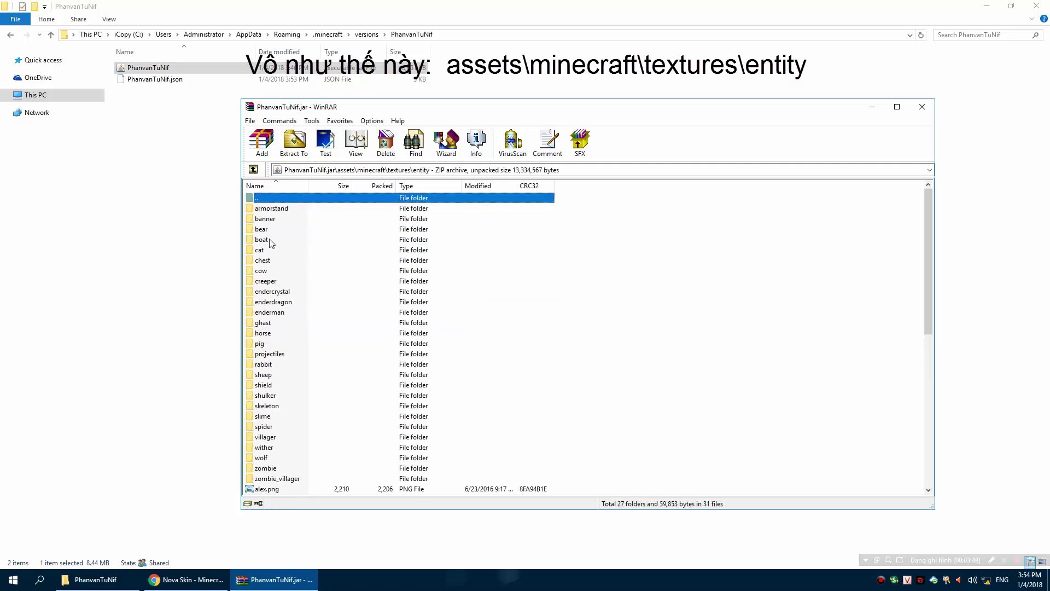
Step: View the default alex.png skin image inside the jar's entity folder, and close the image viewer
scroll(285, 361, "down", 6)
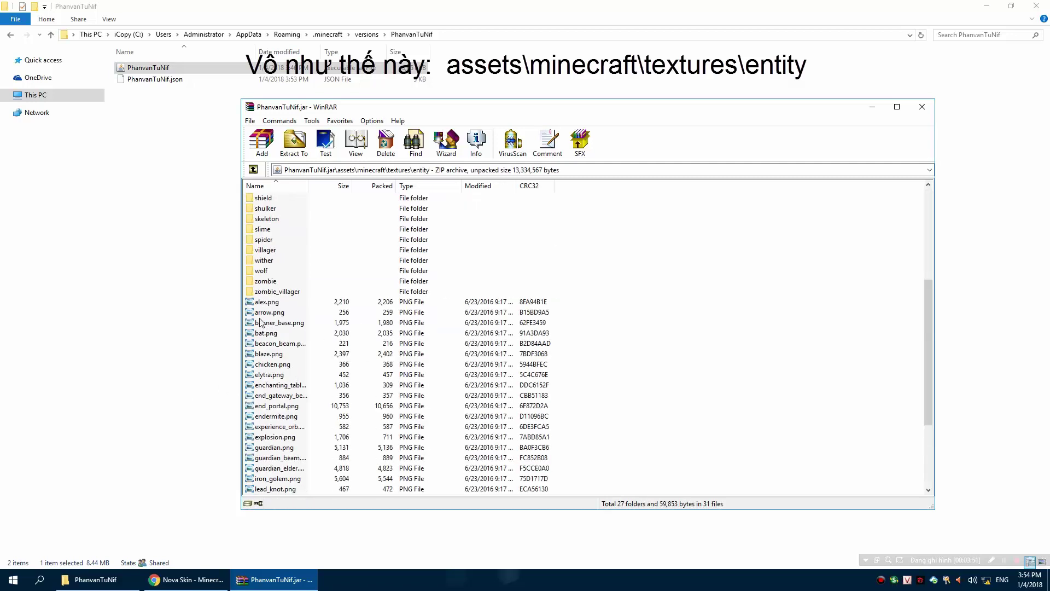
double_click(268, 302)
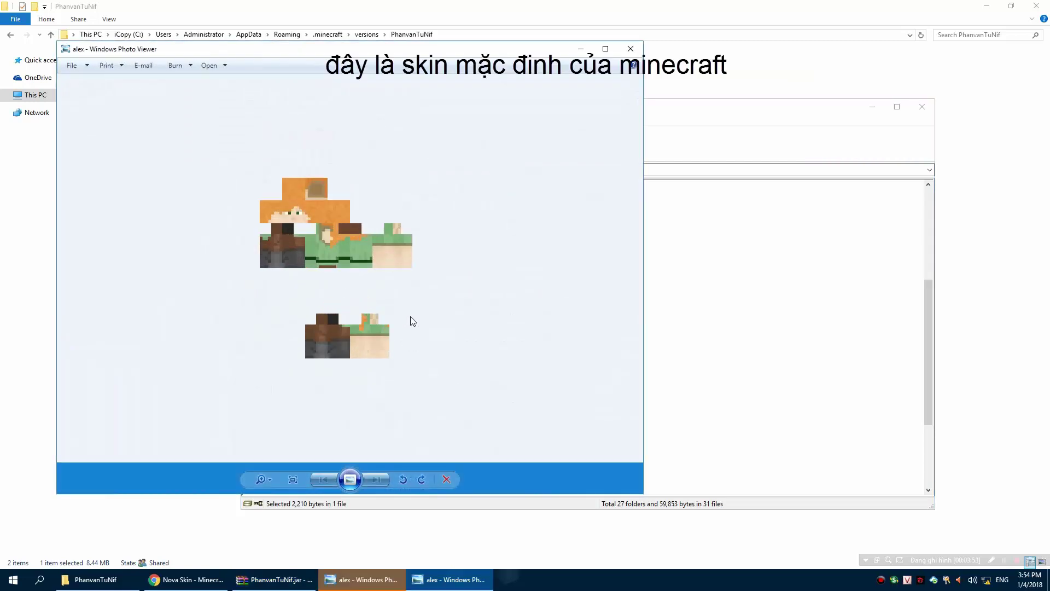
left_click(623, 50)
left_click(621, 50)
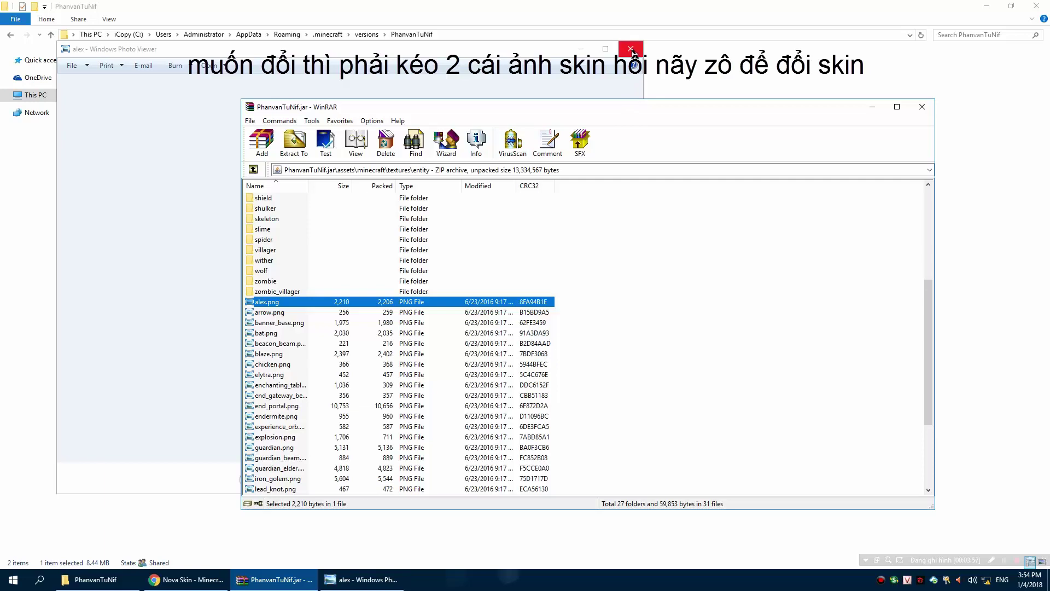
Step: Add the steve and alex images from the desktop to the jar's entity folder, using the "Add and replace files" update mode
key("super+d")
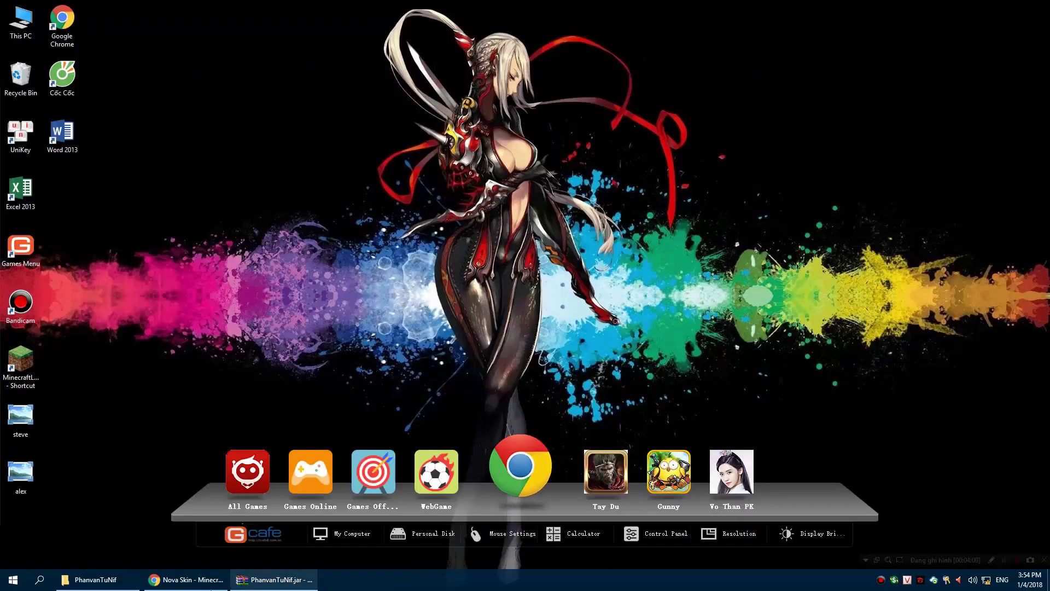
key("super+d")
left_click_drag(75, 494, 395, 356)
left_click_drag(474, 378, 476, 379)
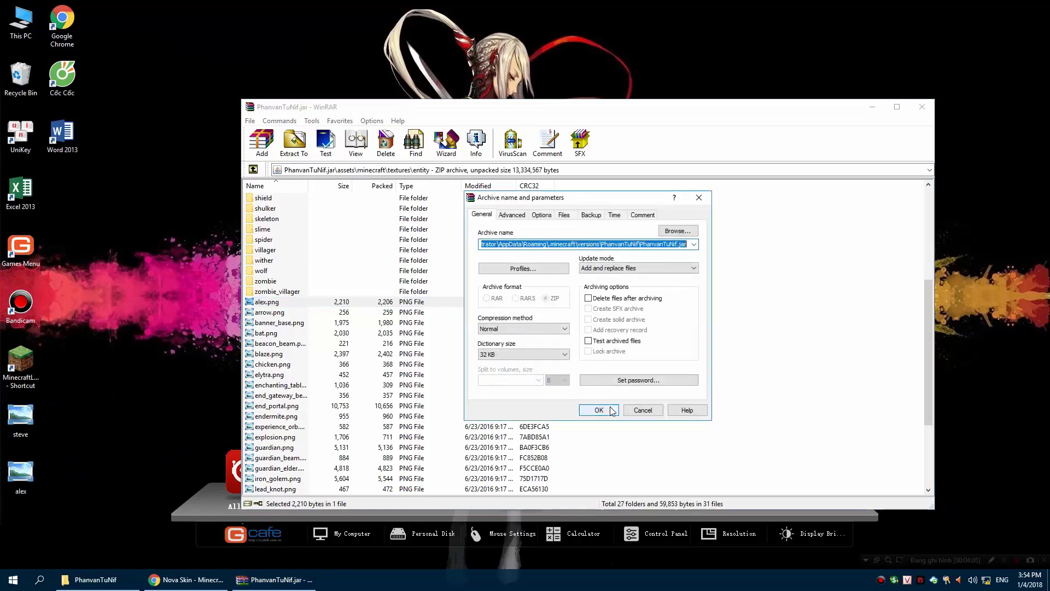
left_click(598, 412)
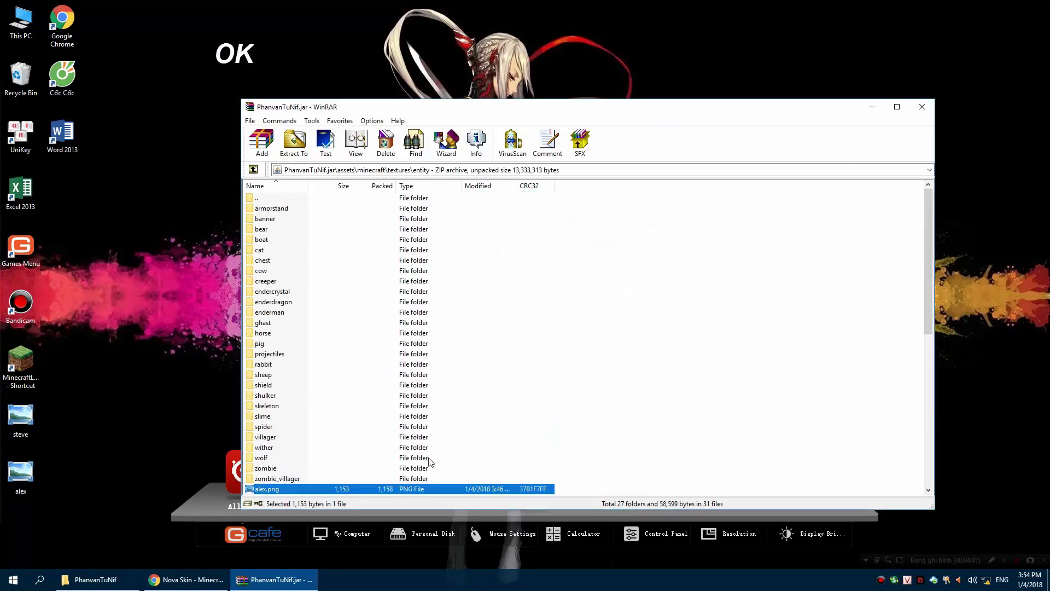
Step: Inspect the replaced alex.png in the archive at a larger zoom, and close the image viewer and WinRAR
double_click(281, 438)
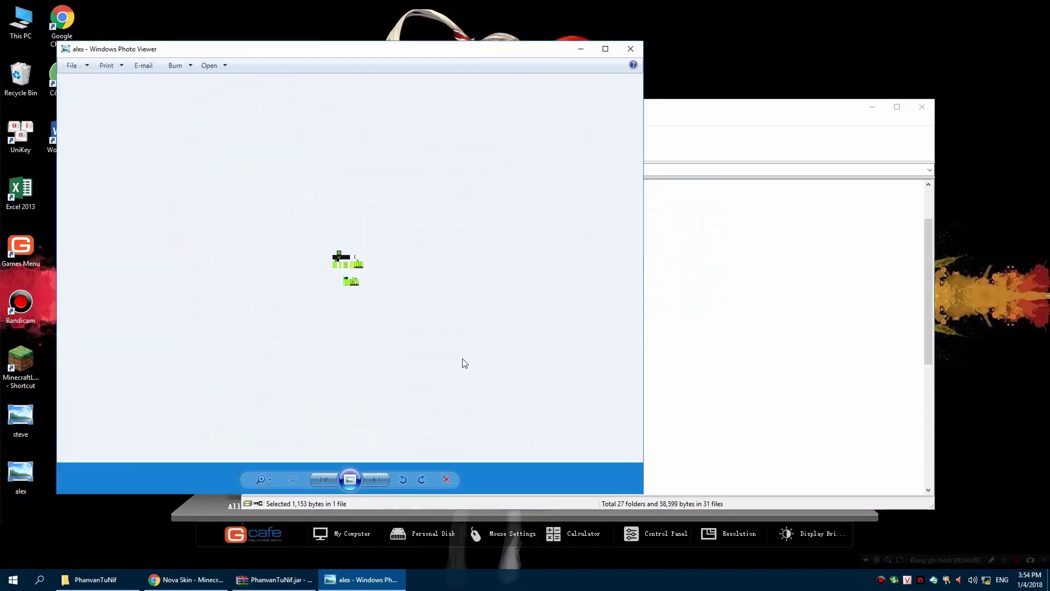
scroll(350, 267, "up", 3)
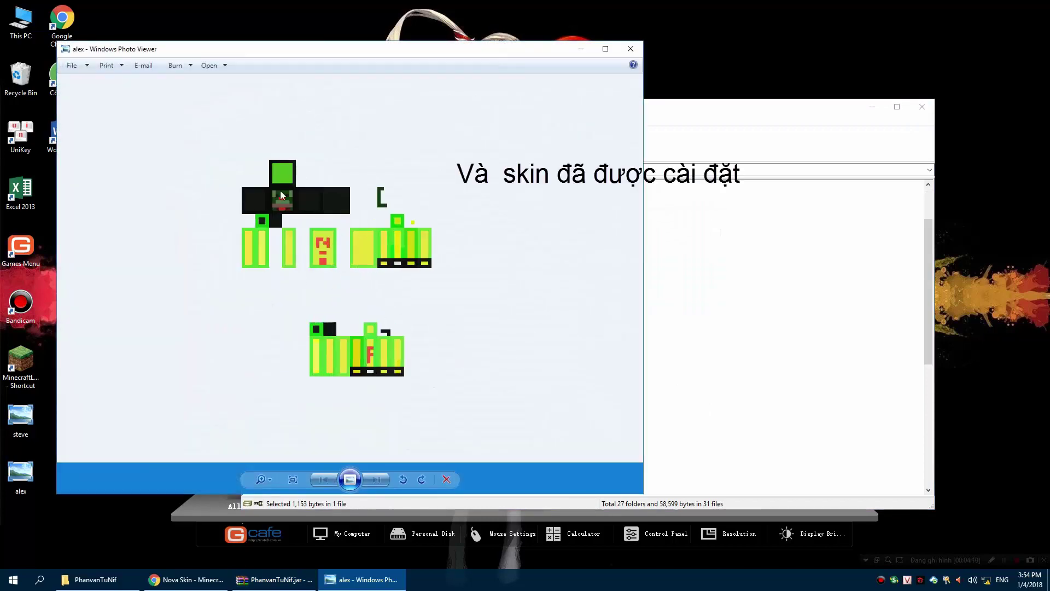
left_click(630, 48)
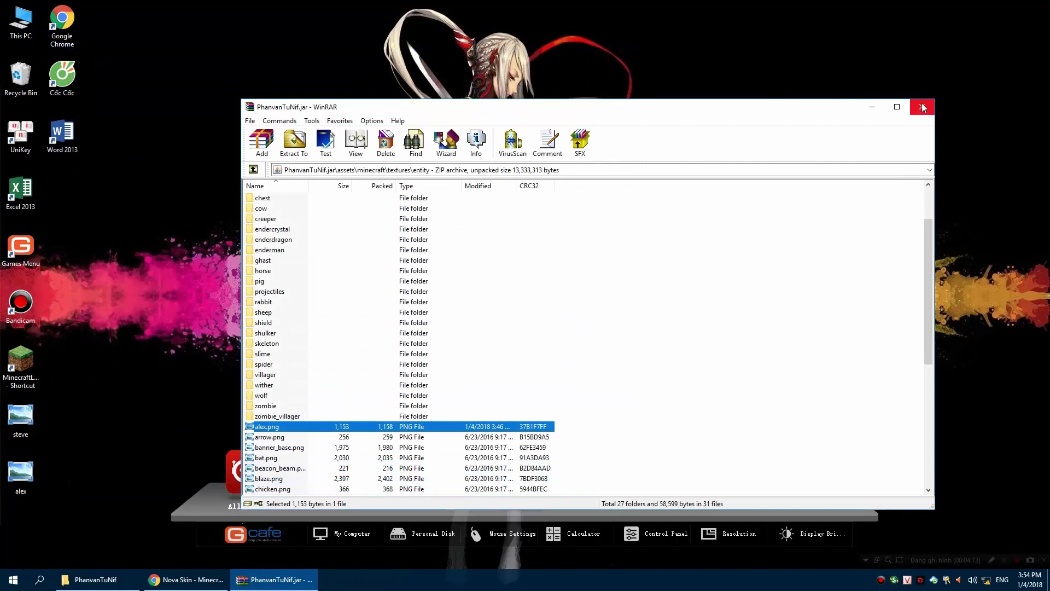
left_click(922, 107)
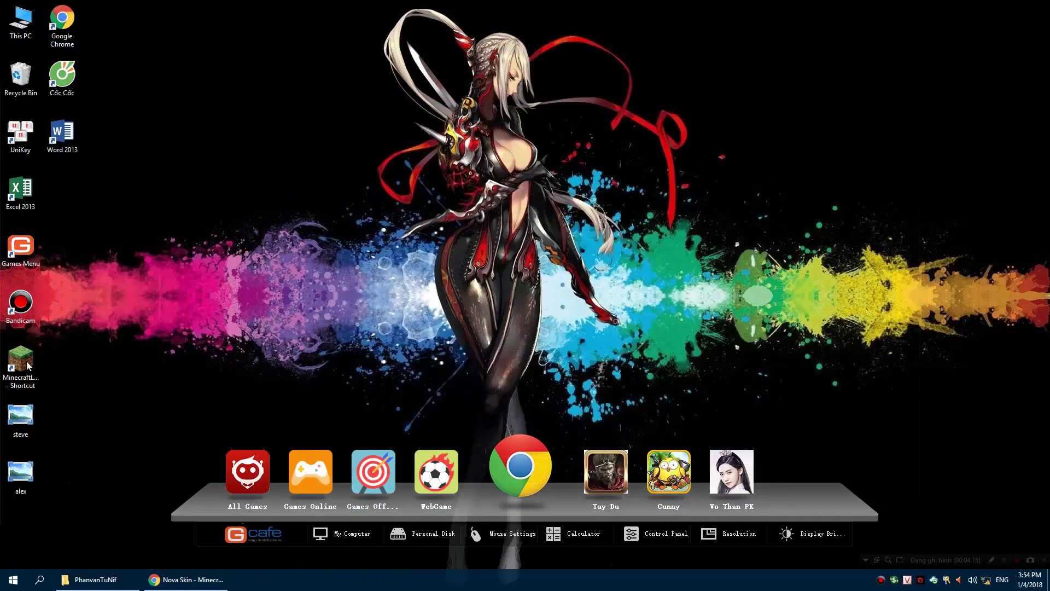
Step: Open Titan Minecraft Launcher from the desktop and log in with the player's username
double_click(27, 364)
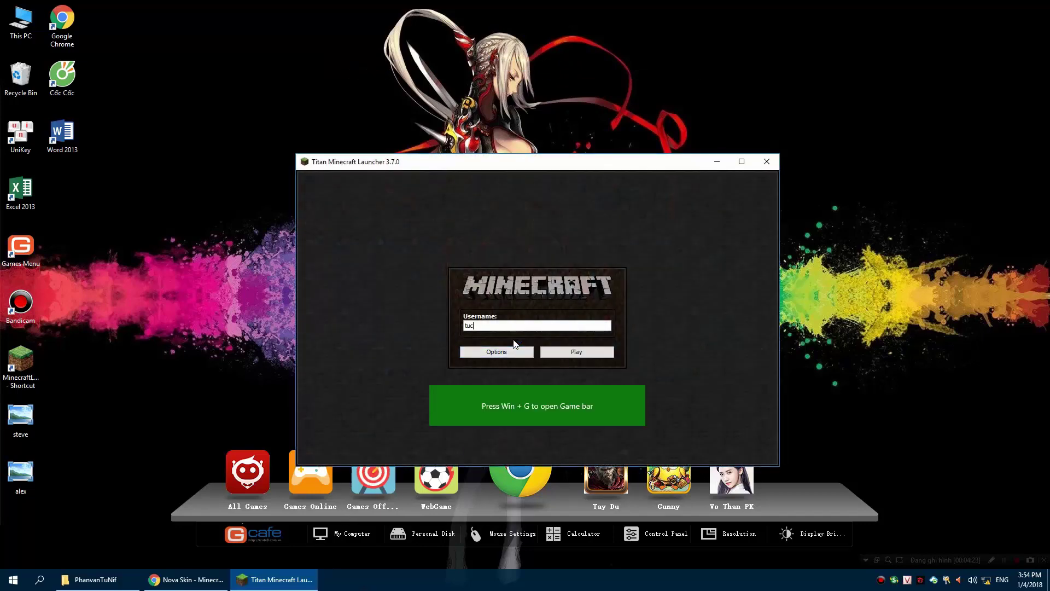
type("7")
key("Return")
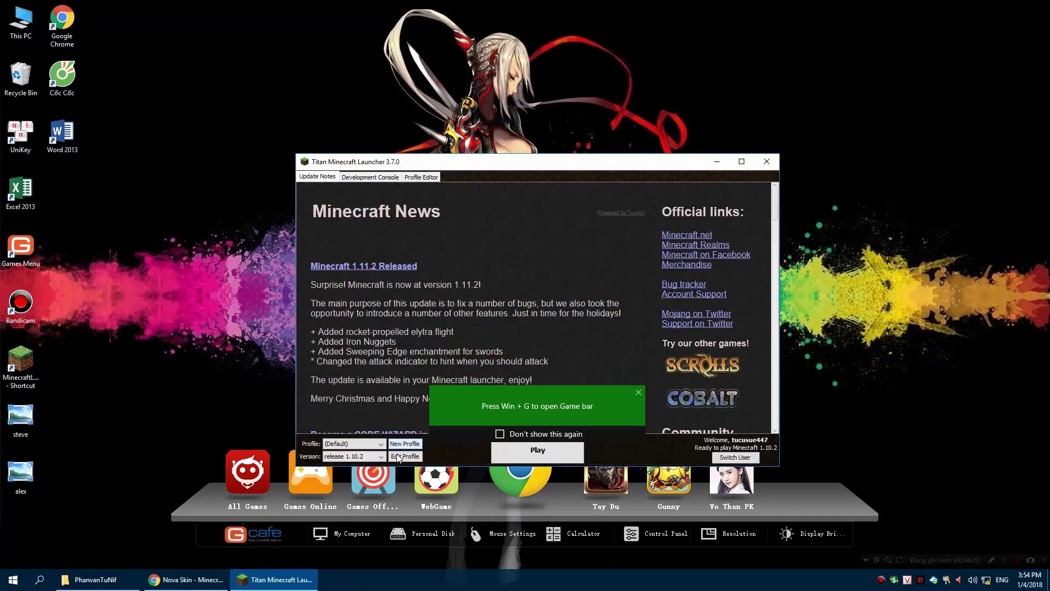
Step: Select the custom copied release as the version for the (Default) profile, close the Game Menu window, and save the profile
left_click(375, 459)
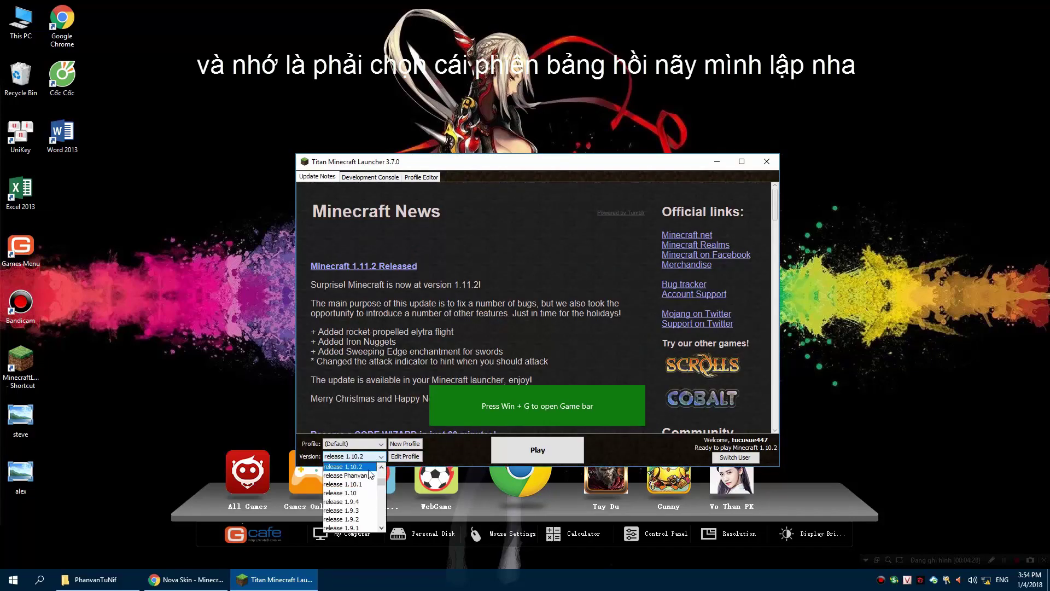
left_click(386, 468)
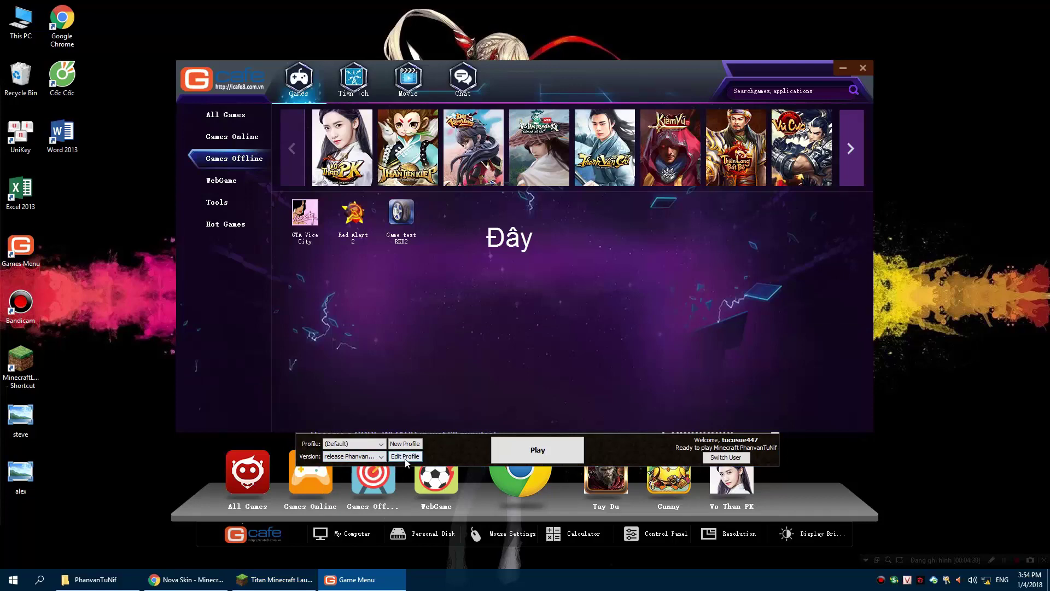
left_click(403, 456)
left_click(863, 67)
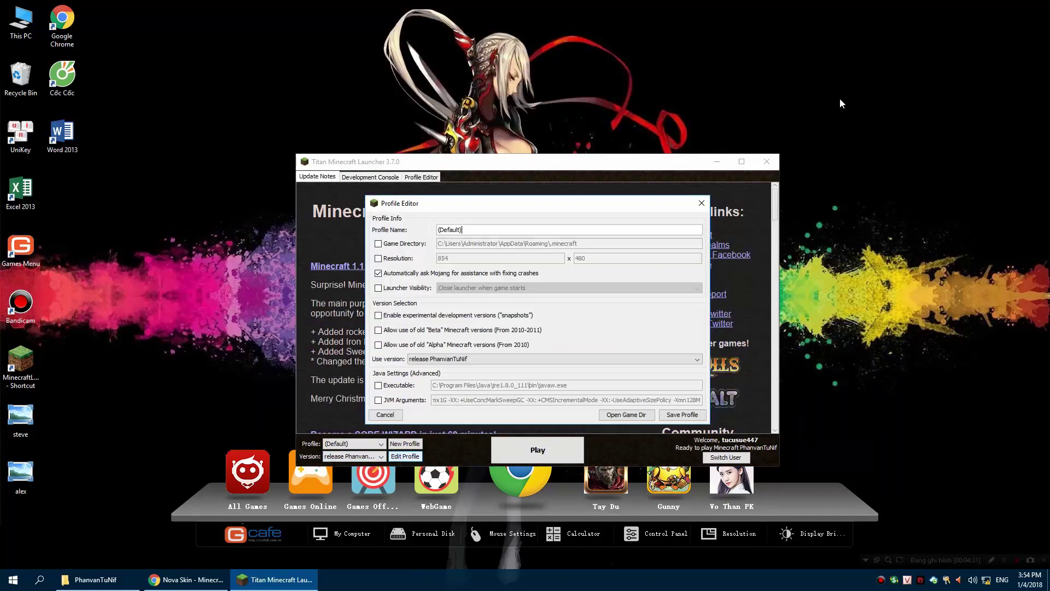
left_click(436, 359)
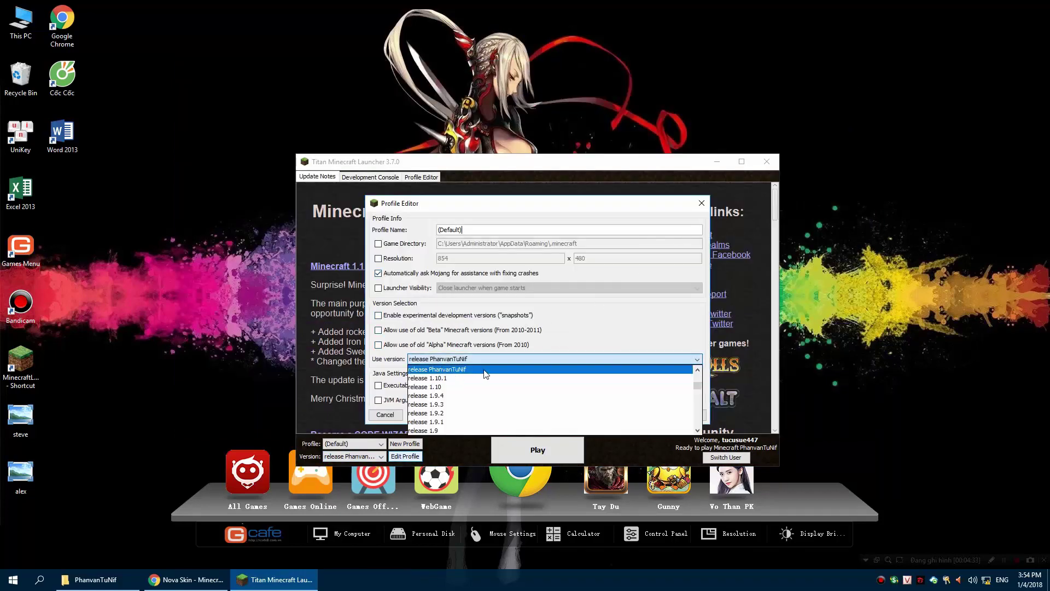
left_click(466, 370)
left_click(681, 414)
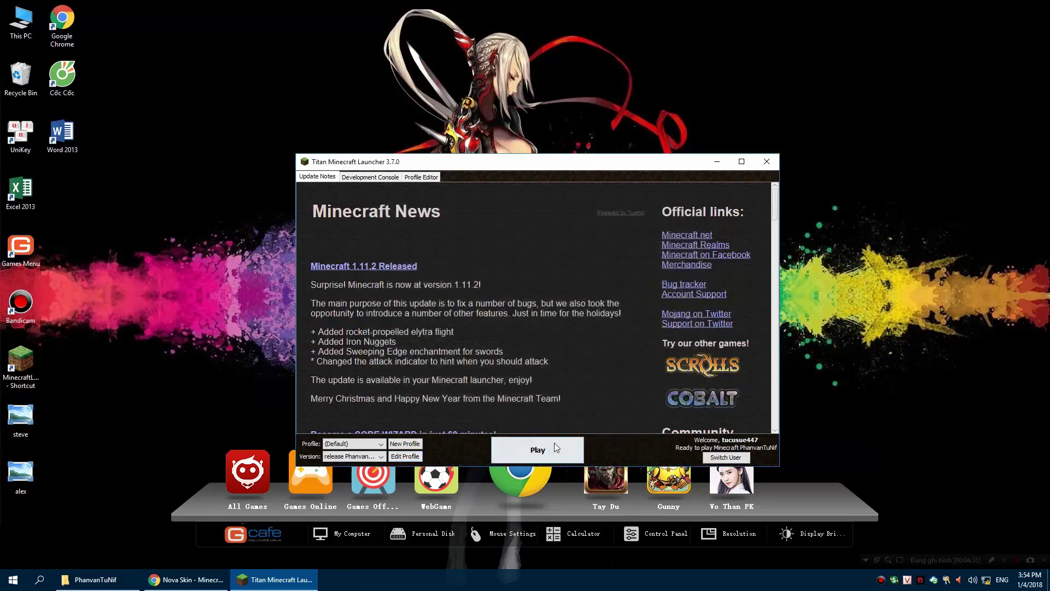
Step: Start the game with the custom version, and check its version folder in File Explorer while it loads
left_click(567, 449)
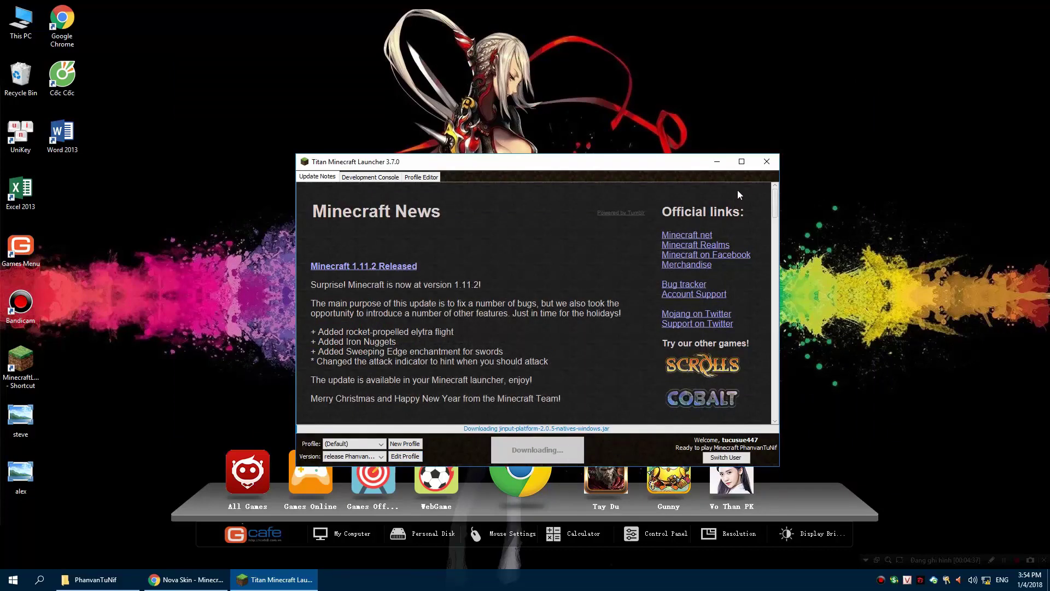
left_click(133, 581)
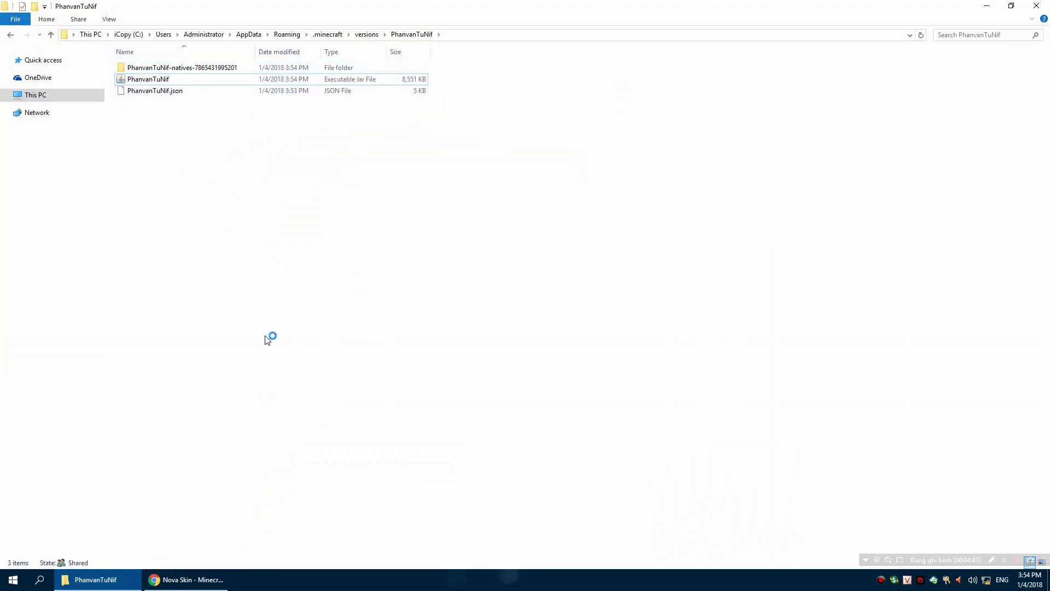
left_click(987, 7)
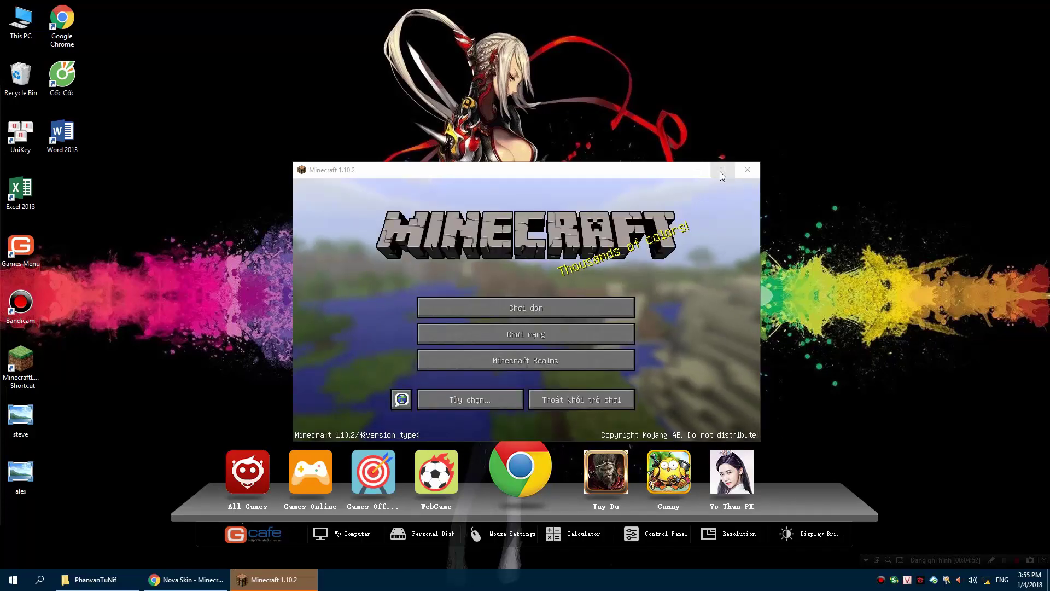
Step: Maximize the Minecraft window and load the single-player world "Thế giới mới"
left_click(722, 170)
left_click(652, 274)
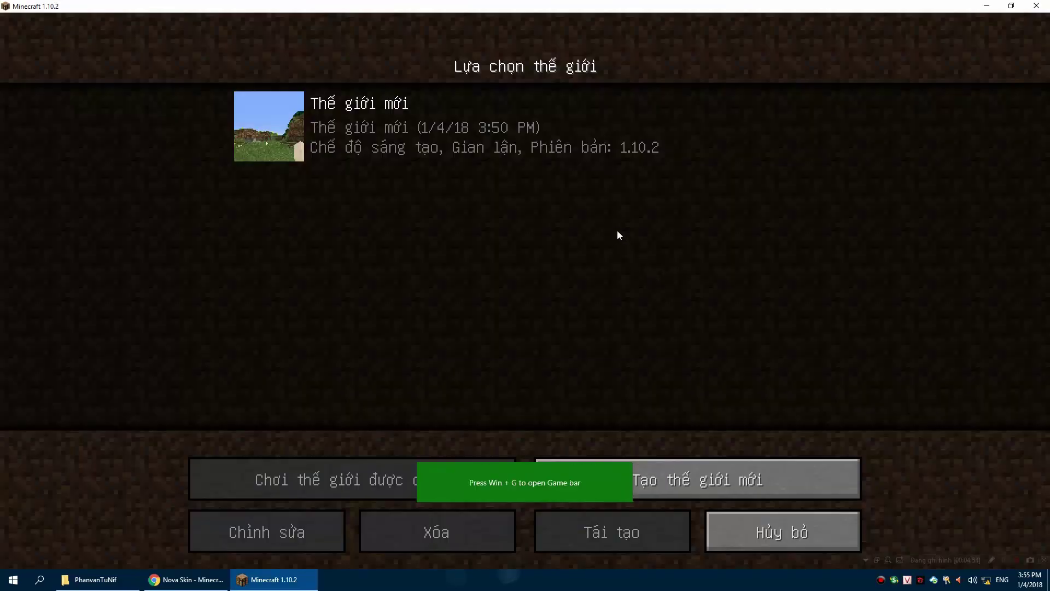
double_click(570, 149)
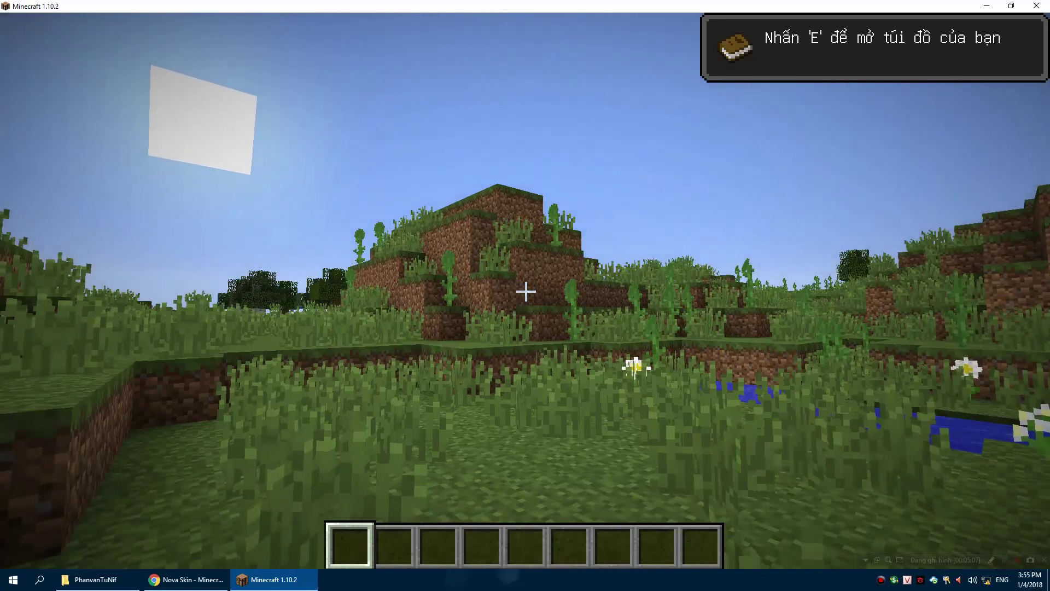
Step: Switch to the front-facing third-person view and walk the character around to examine the new skin
key("F5")
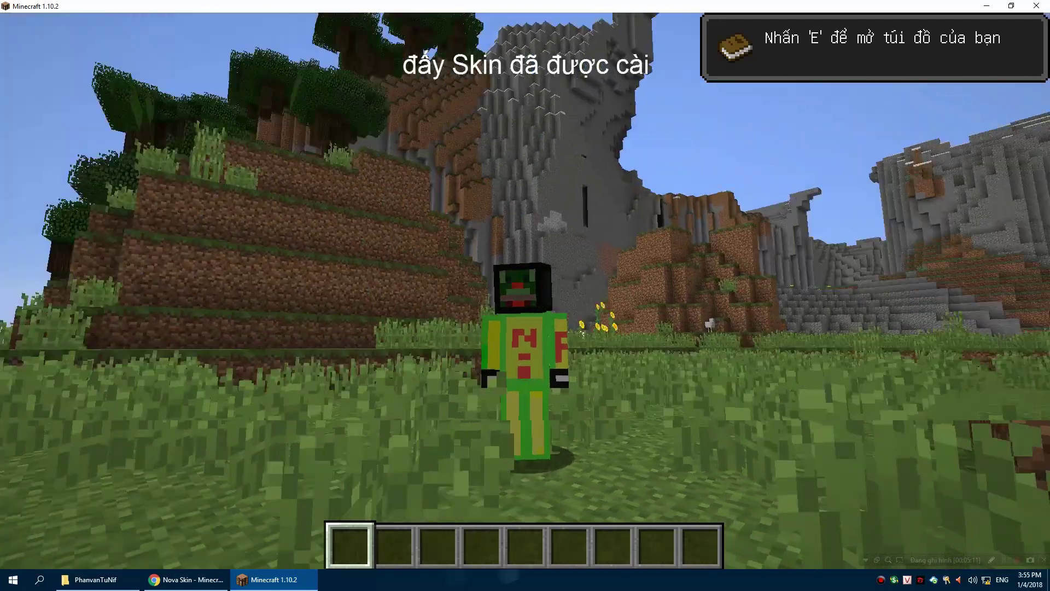
key("w")
key("w")
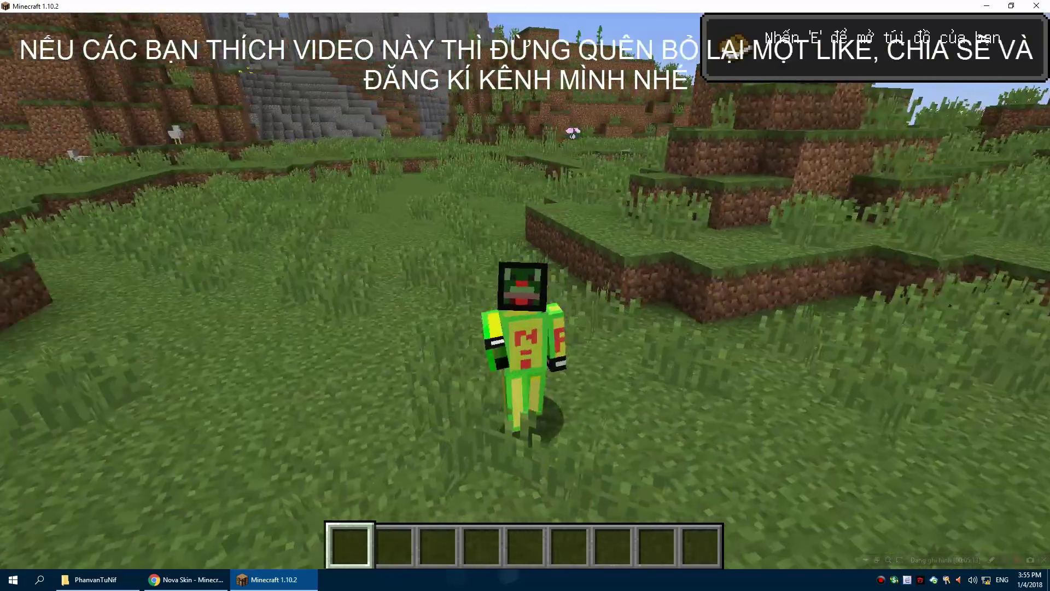
key("w")
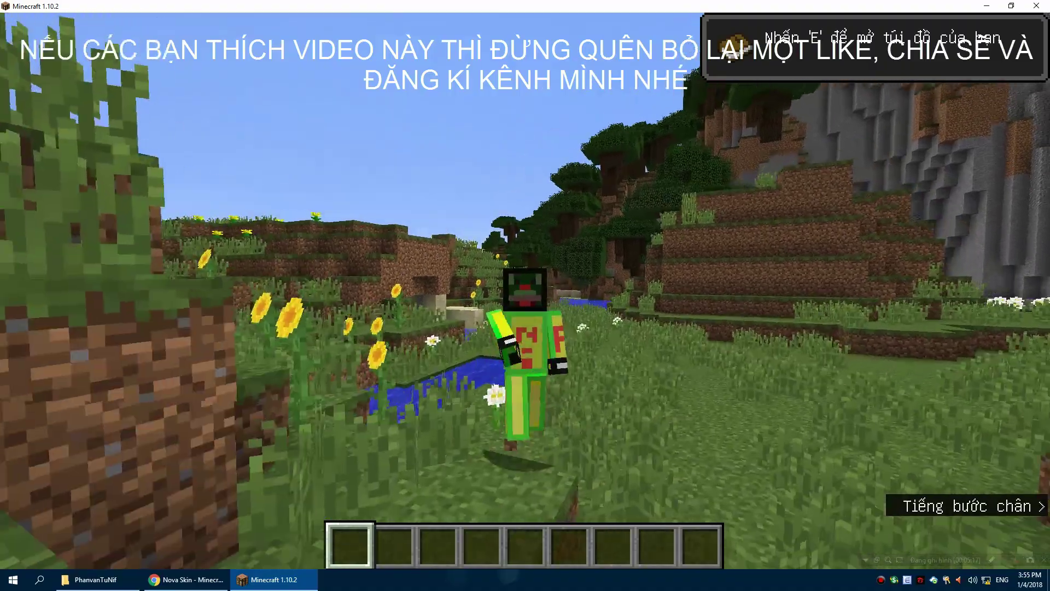
key("w")
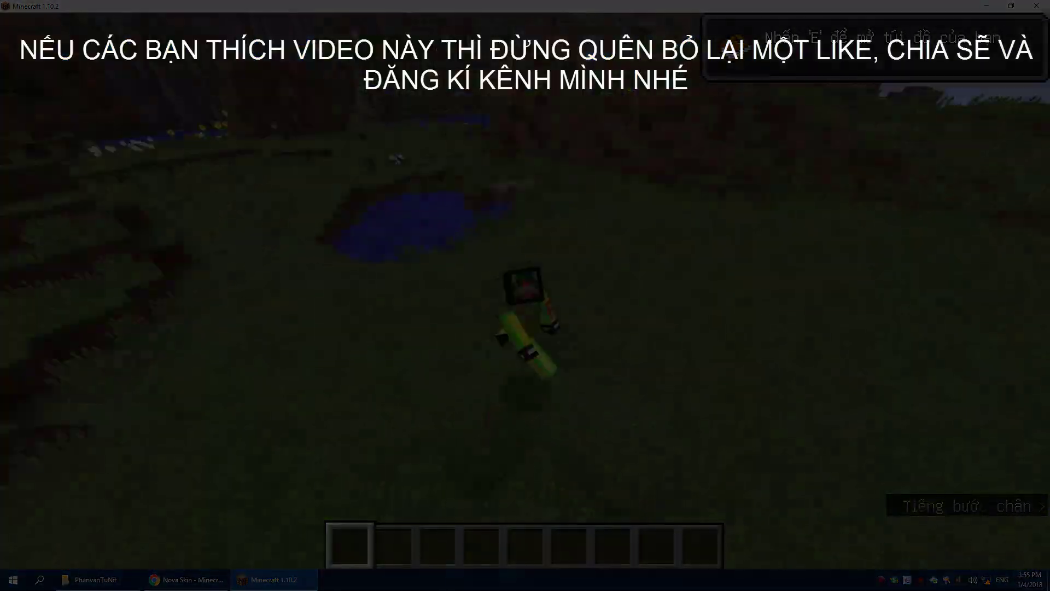